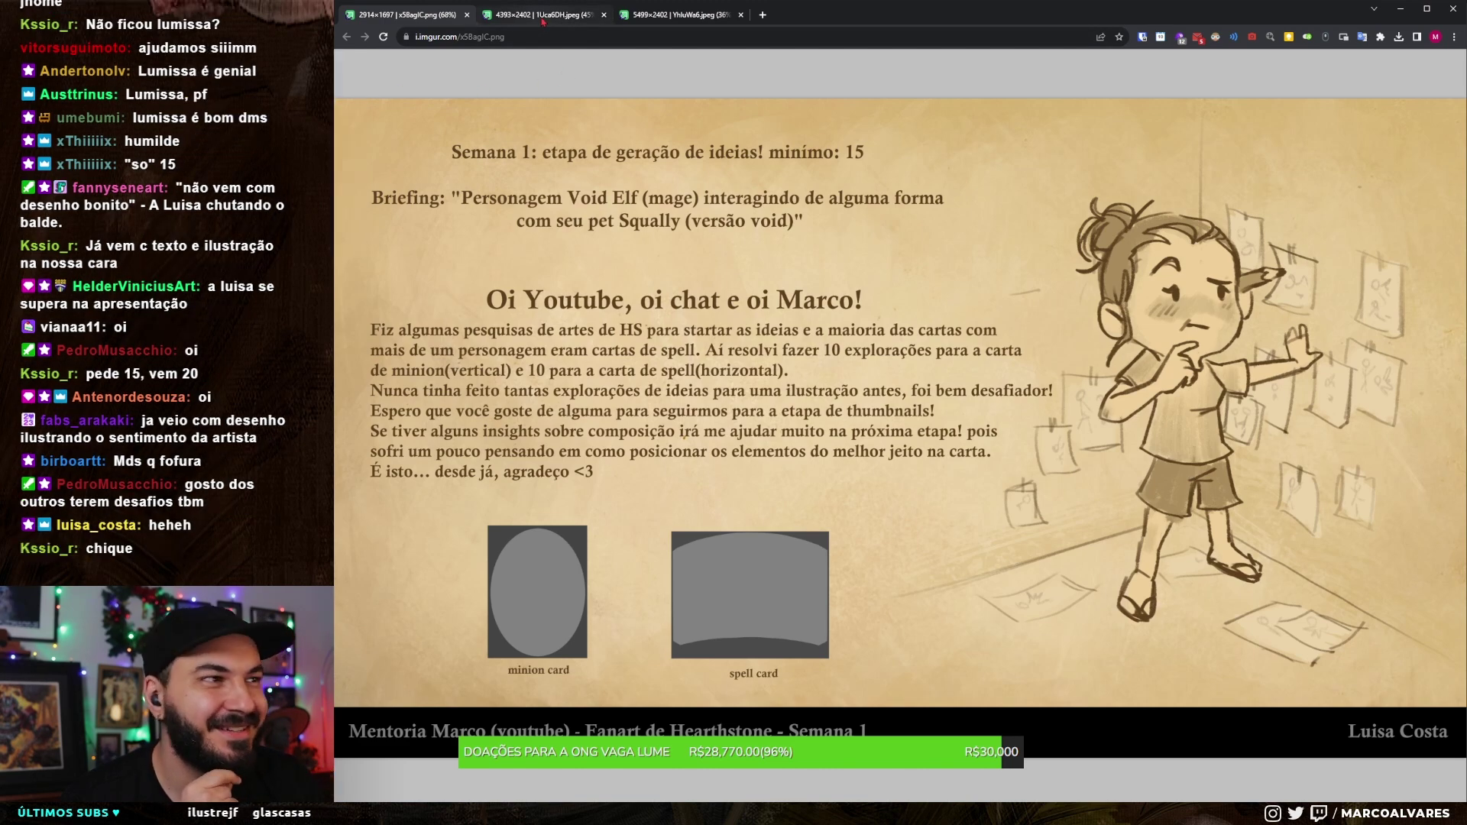
Step: Switch to the 1Uca6DH.jpeg tab showing thumbnail sketches 1–10
{"action": "key", "text": "ctrl+Tab"}
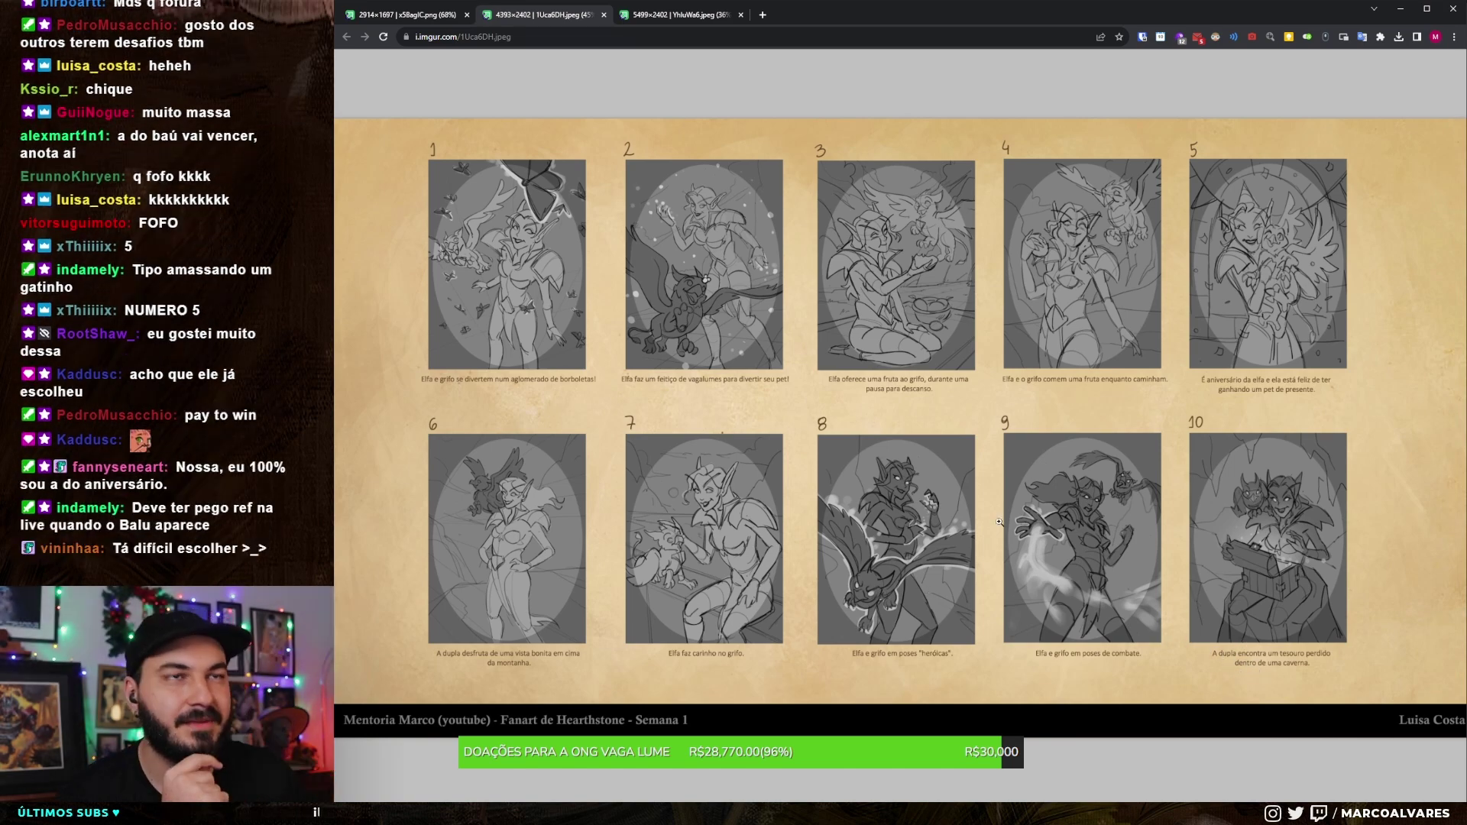
Step: Switch to the YhluWa6.jpeg tab showing thumbnail sketches 11–20
{"action": "left_click", "coordinate": [656, 22]}
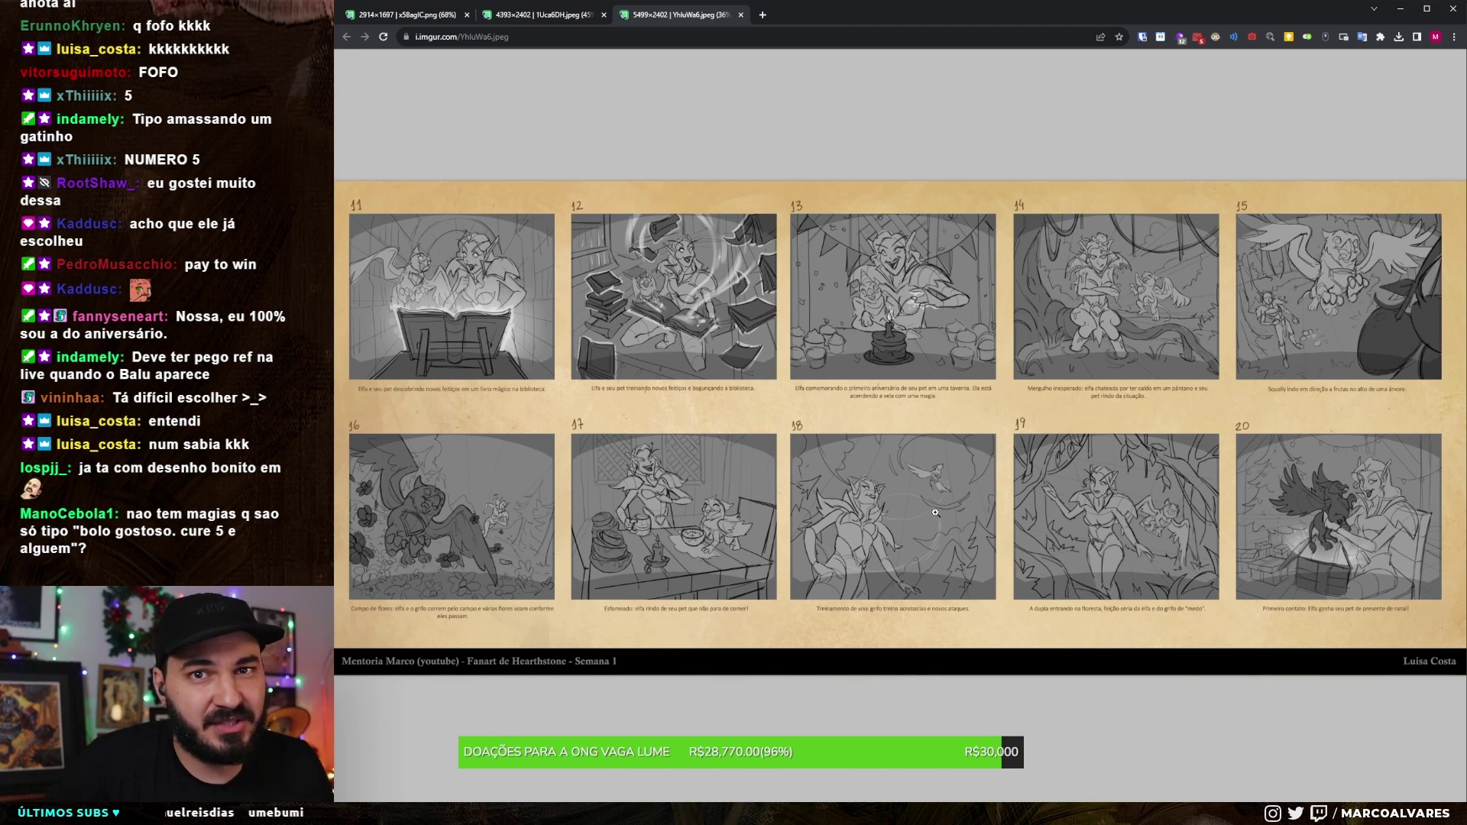
Step: Copy the sketches 1–10 image from the 1Uca6DH tab and switch to Photoshop
{"action": "key", "text": "ctrl+shift+Tab"}
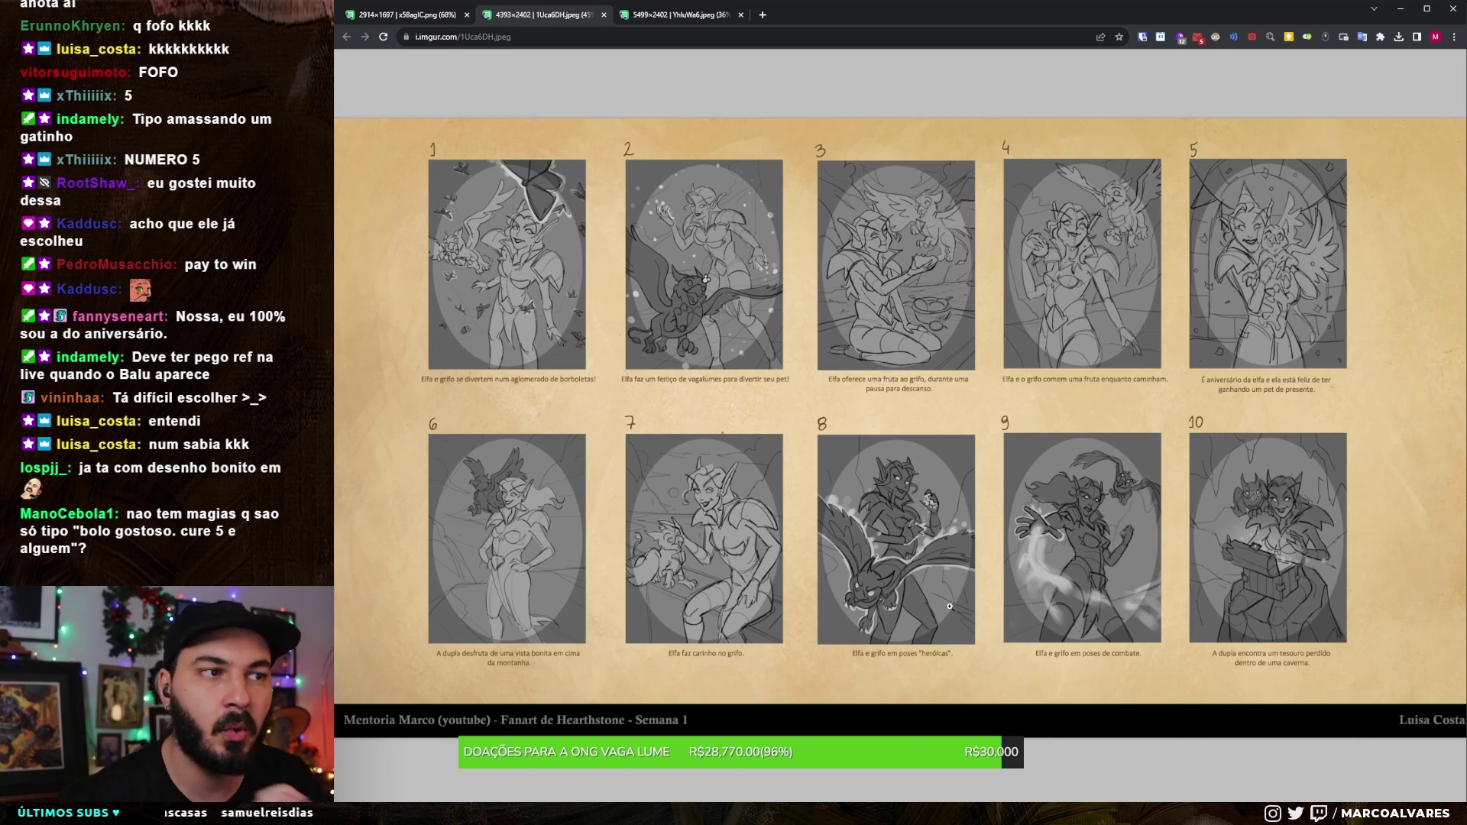
{"action": "right_click", "coordinate": [847, 576]}
{"action": "key", "text": "Escape"}
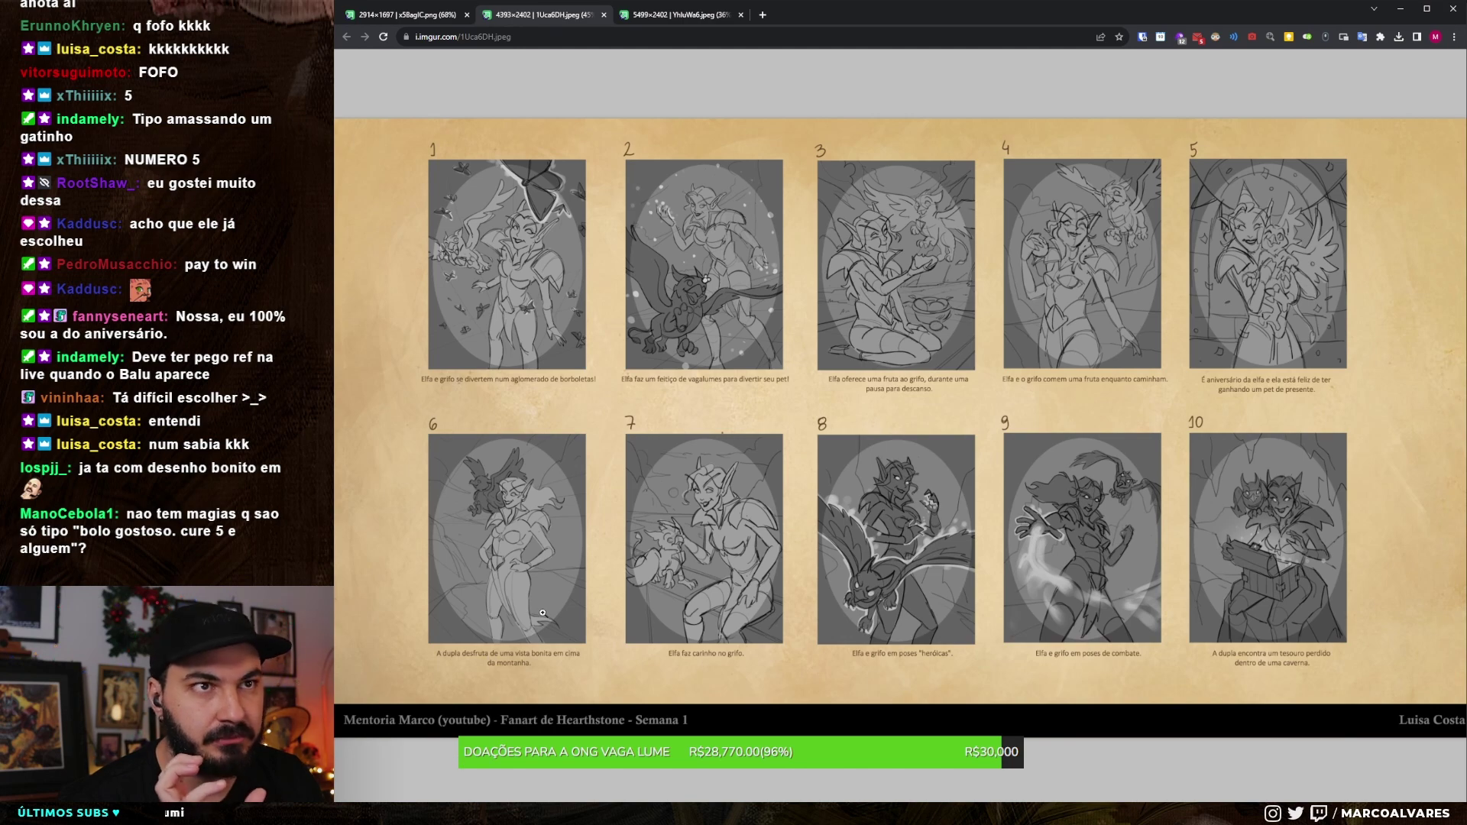
{"action": "key", "text": "alt+Tab"}
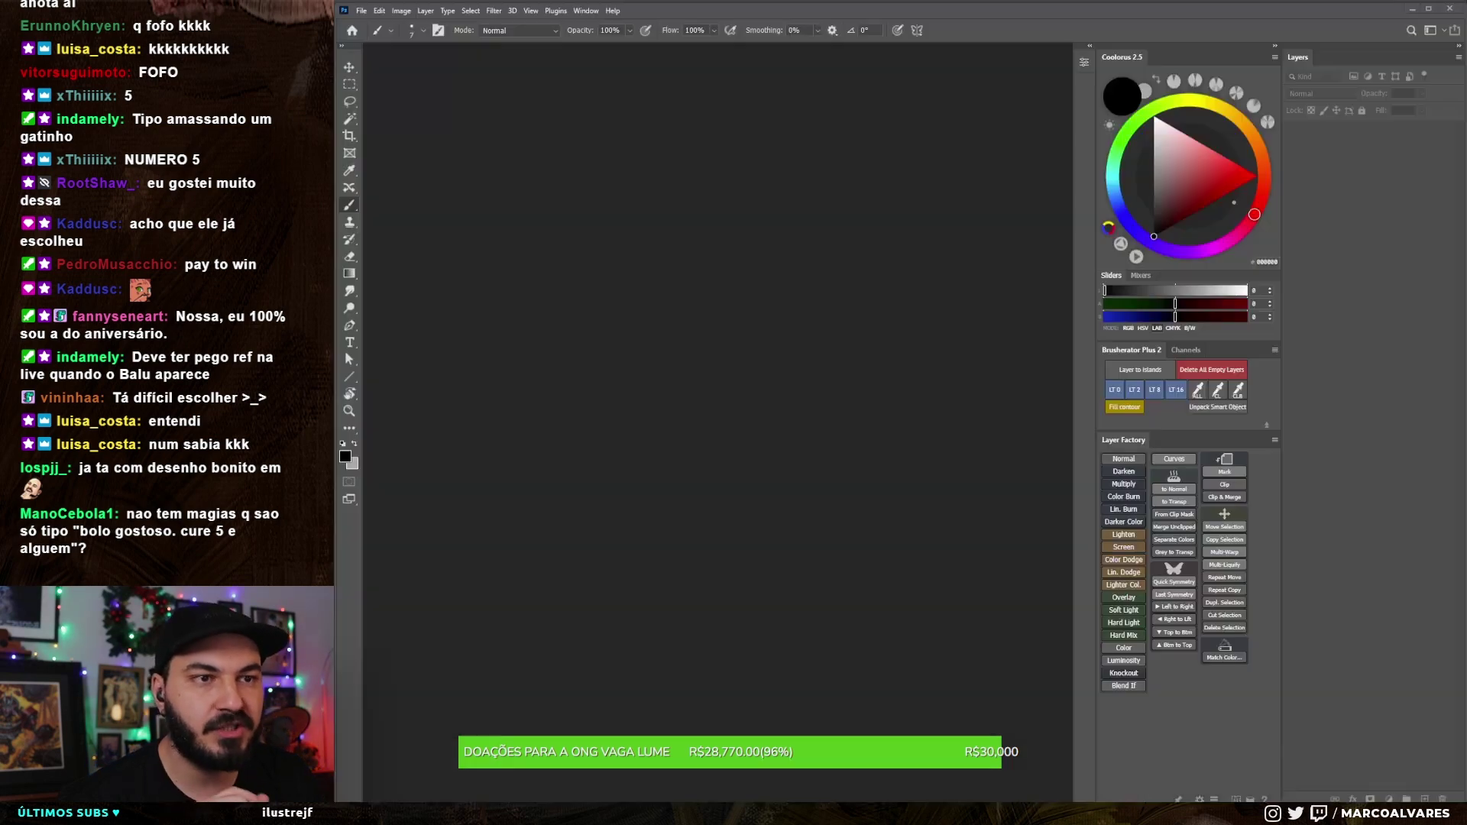
Step: Paste the sketches 1–10 sheet into a new document and add an empty notes layer
{"action": "left_click", "coordinate": [363, 10]}
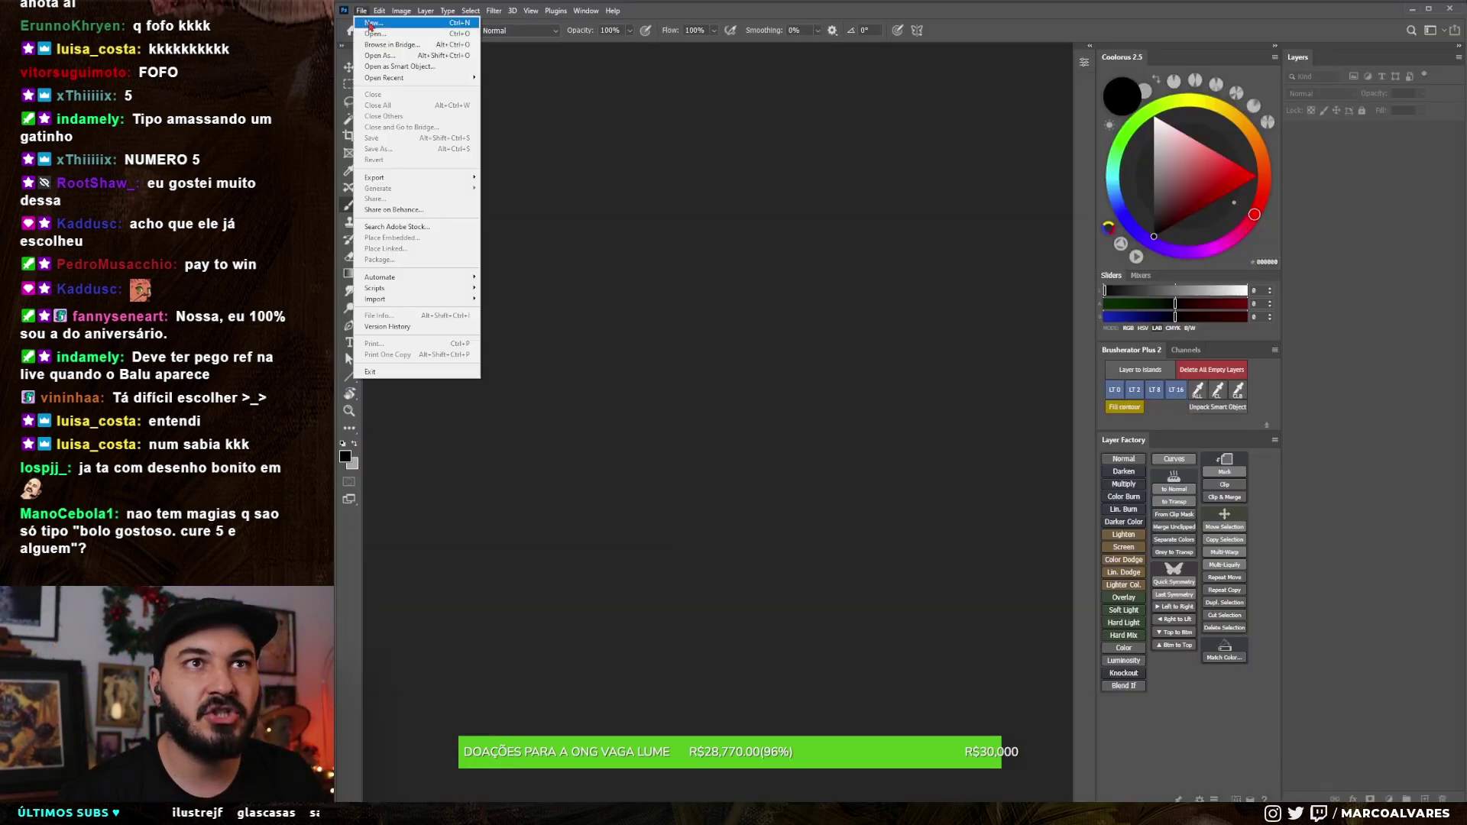
{"action": "key", "text": "Return"}
{"action": "key", "text": "ctrl+v"}
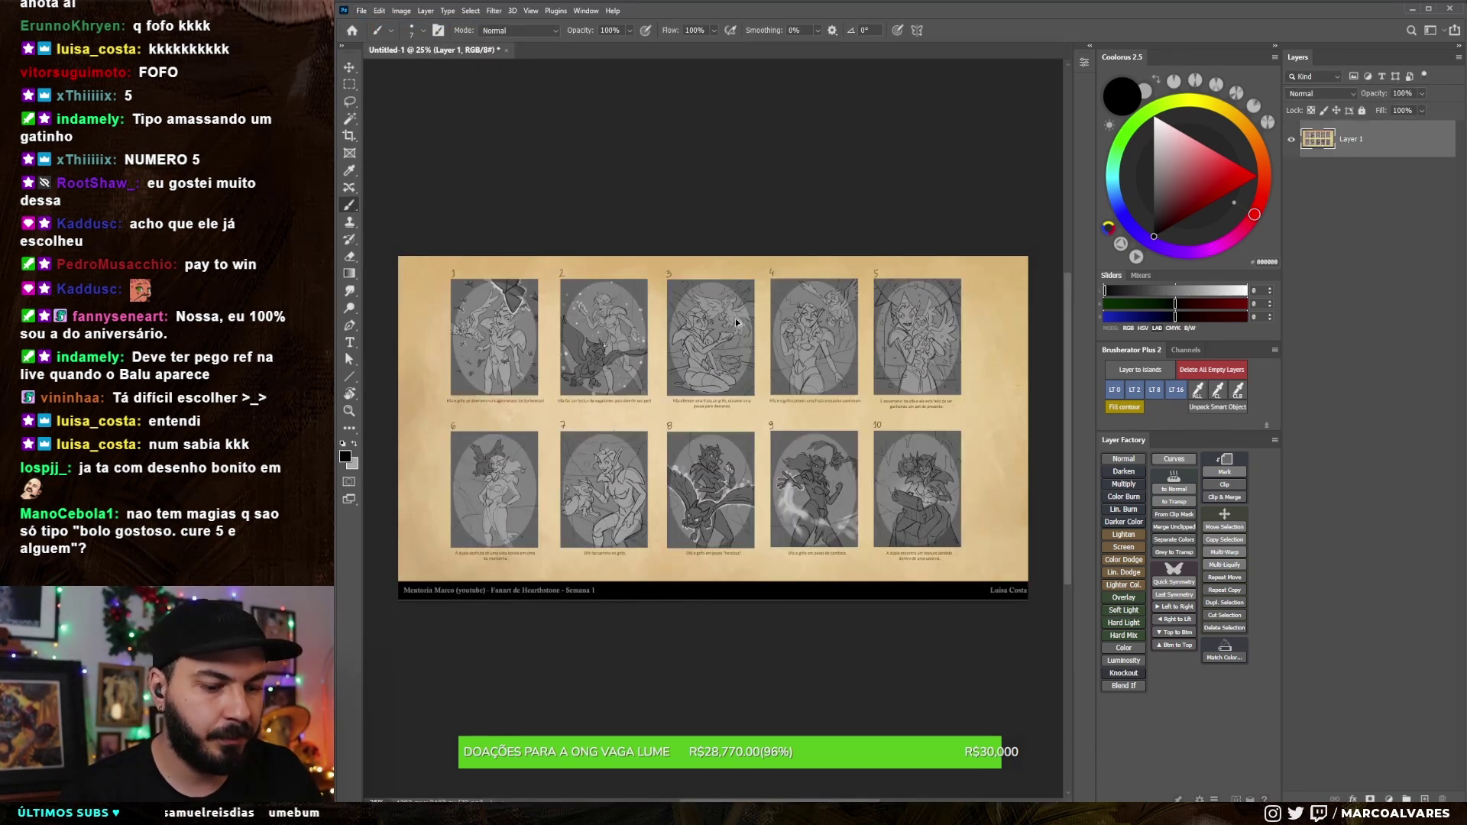
{"action": "key", "text": "ctrl+shift+alt+n"}
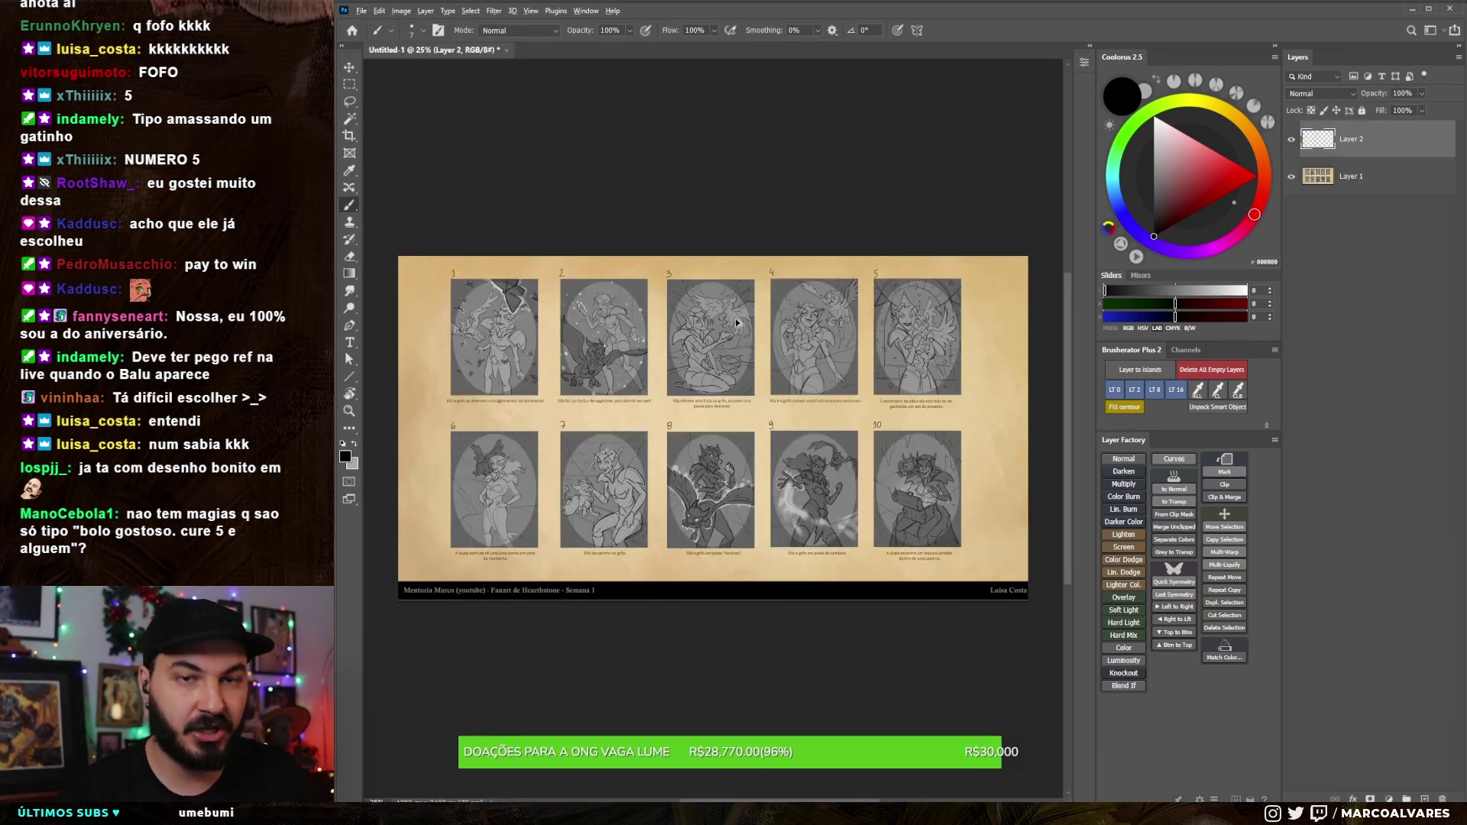
Step: Pick magenta, zoom in on panel 3, and draw an arrow up through it
{"action": "left_click", "coordinate": [1226, 255]}
{"action": "key", "text": "z"}
{"action": "mouse_move", "coordinate": [711, 377]}
{"action": "left_mouse_down"}
{"action": "mouse_move", "coordinate": [735, 308]}
{"action": "mouse_move", "coordinate": [680, 496]}
{"action": "left_mouse_up"}
{"action": "key", "text": "b"}
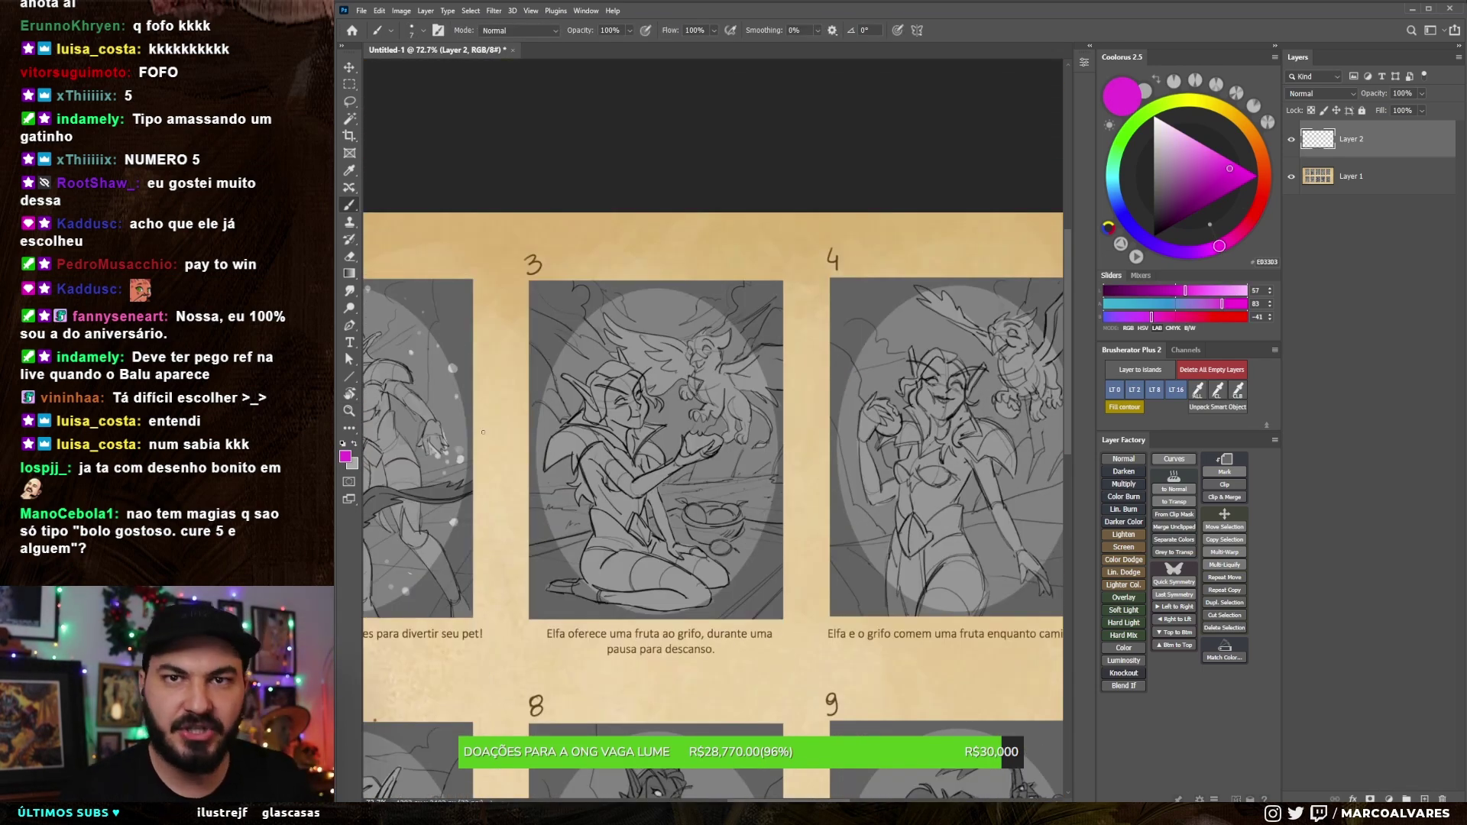
{"action": "left_click_drag", "start_coordinate": [670, 383], "coordinate": [664, 357]}
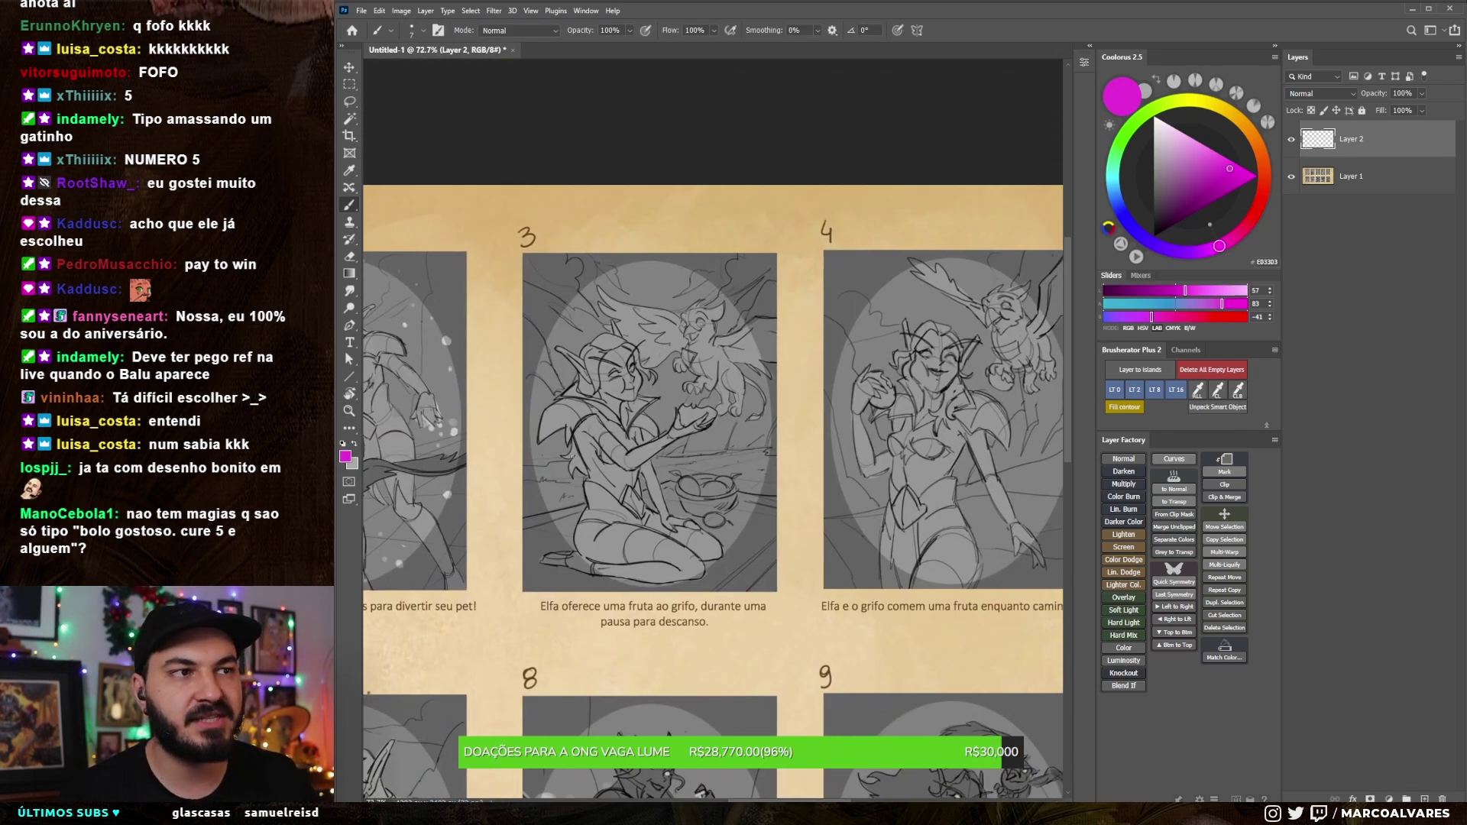
{"action": "key", "text": "bracketright"}
{"action": "key", "text": "bracketright"}
{"action": "key", "text": "bracketright"}
{"action": "mouse_move", "coordinate": [711, 449]}
{"action": "left_mouse_down"}
{"action": "mouse_move", "coordinate": [677, 382]}
{"action": "mouse_move", "coordinate": [706, 405]}
{"action": "left_mouse_up"}
{"action": "key", "text": "bracketright"}
{"action": "key", "text": "bracketright"}
Step: Circle the elf's head in panel 3 in magenta
{"action": "left_click_drag", "start_coordinate": [630, 306], "coordinate": [627, 390]}
{"action": "key", "text": "ctrl+z"}
{"action": "left_click_drag", "start_coordinate": [642, 294], "coordinate": [674, 418]}
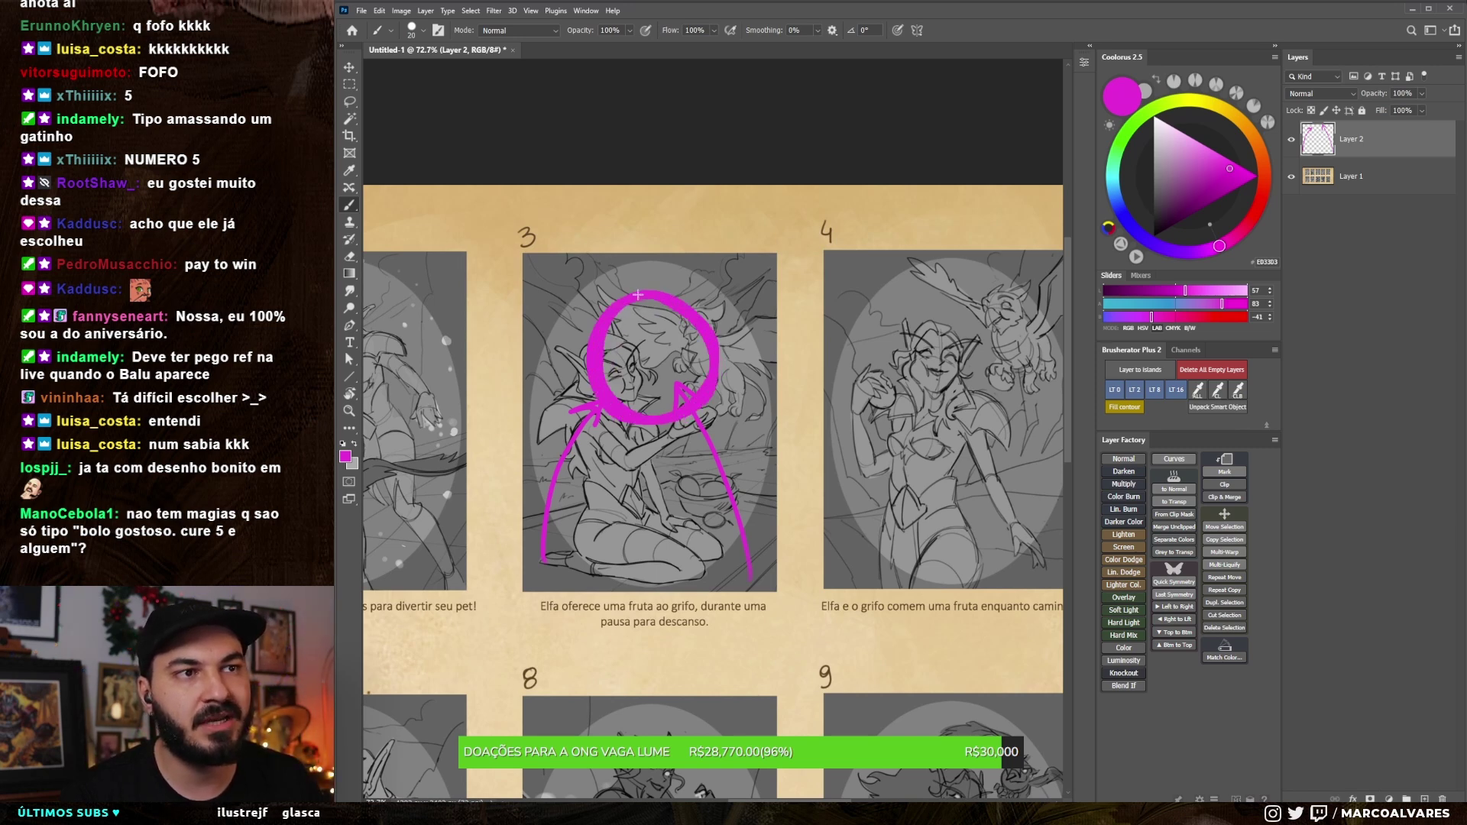
{"action": "left_click_drag", "start_coordinate": [669, 391], "coordinate": [671, 376]}
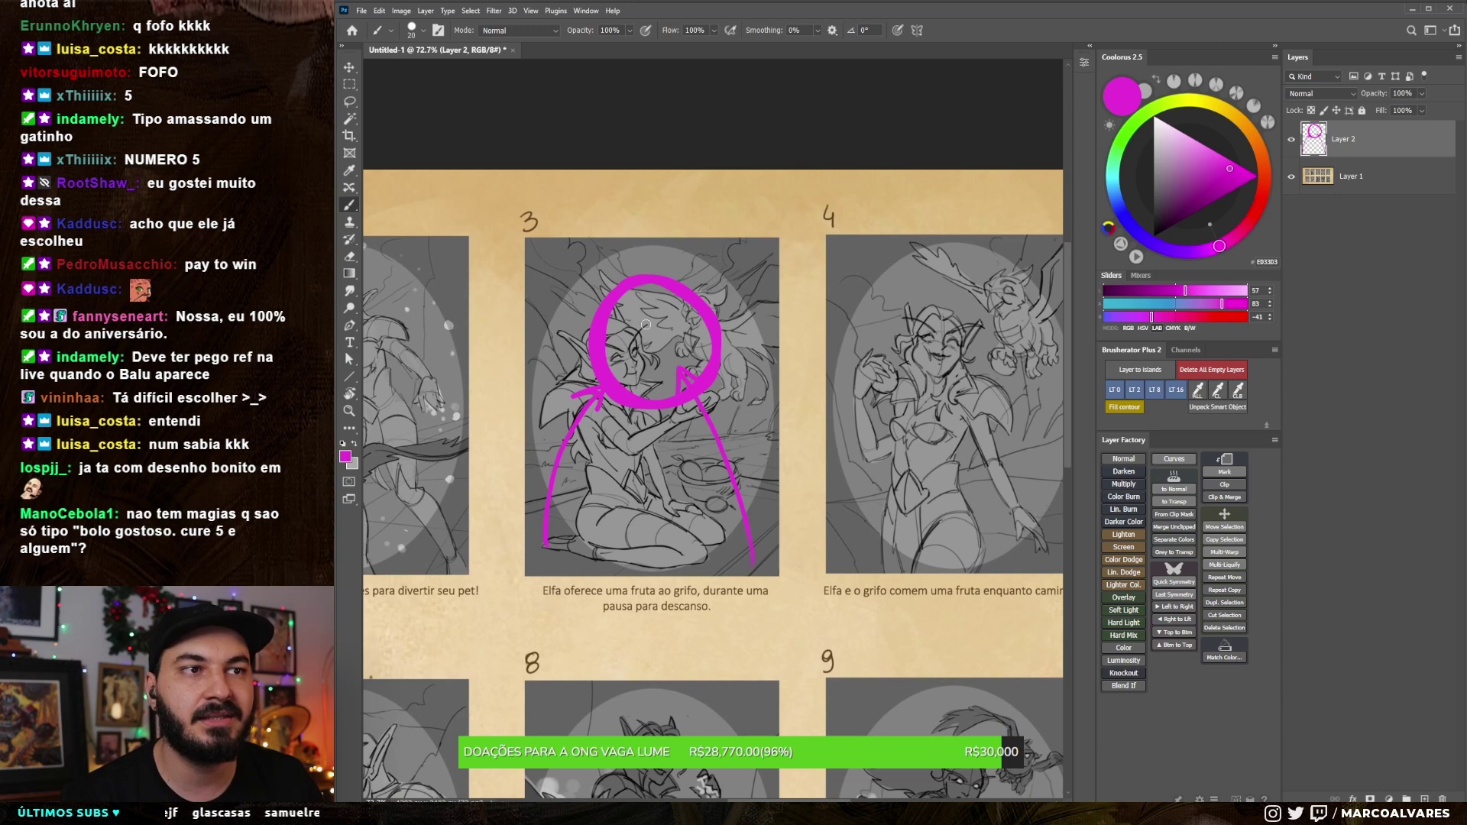
{"action": "key", "text": "ctrl+z"}
{"action": "left_click_drag", "start_coordinate": [643, 292], "coordinate": [604, 306]}
{"action": "left_click_drag", "start_coordinate": [693, 380], "coordinate": [702, 389]}
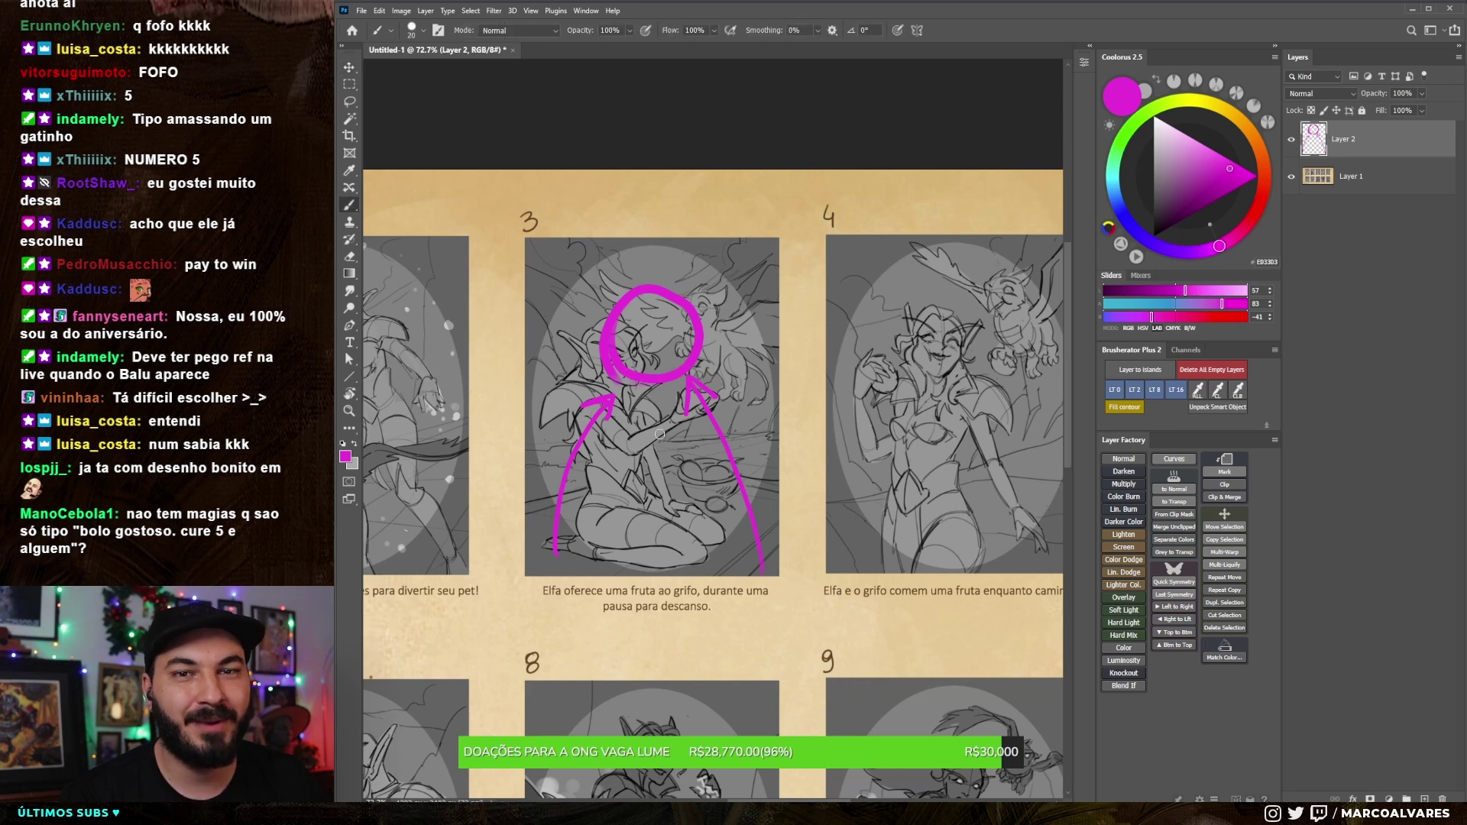
Step: Try a thick magenta band along panel 3's bottom, then undo it
{"action": "key", "text": "bracketright"}
{"action": "key", "text": "bracketright"}
{"action": "key", "text": "bracketright"}
{"action": "left_click_drag", "start_coordinate": [554, 567], "coordinate": [714, 549]}
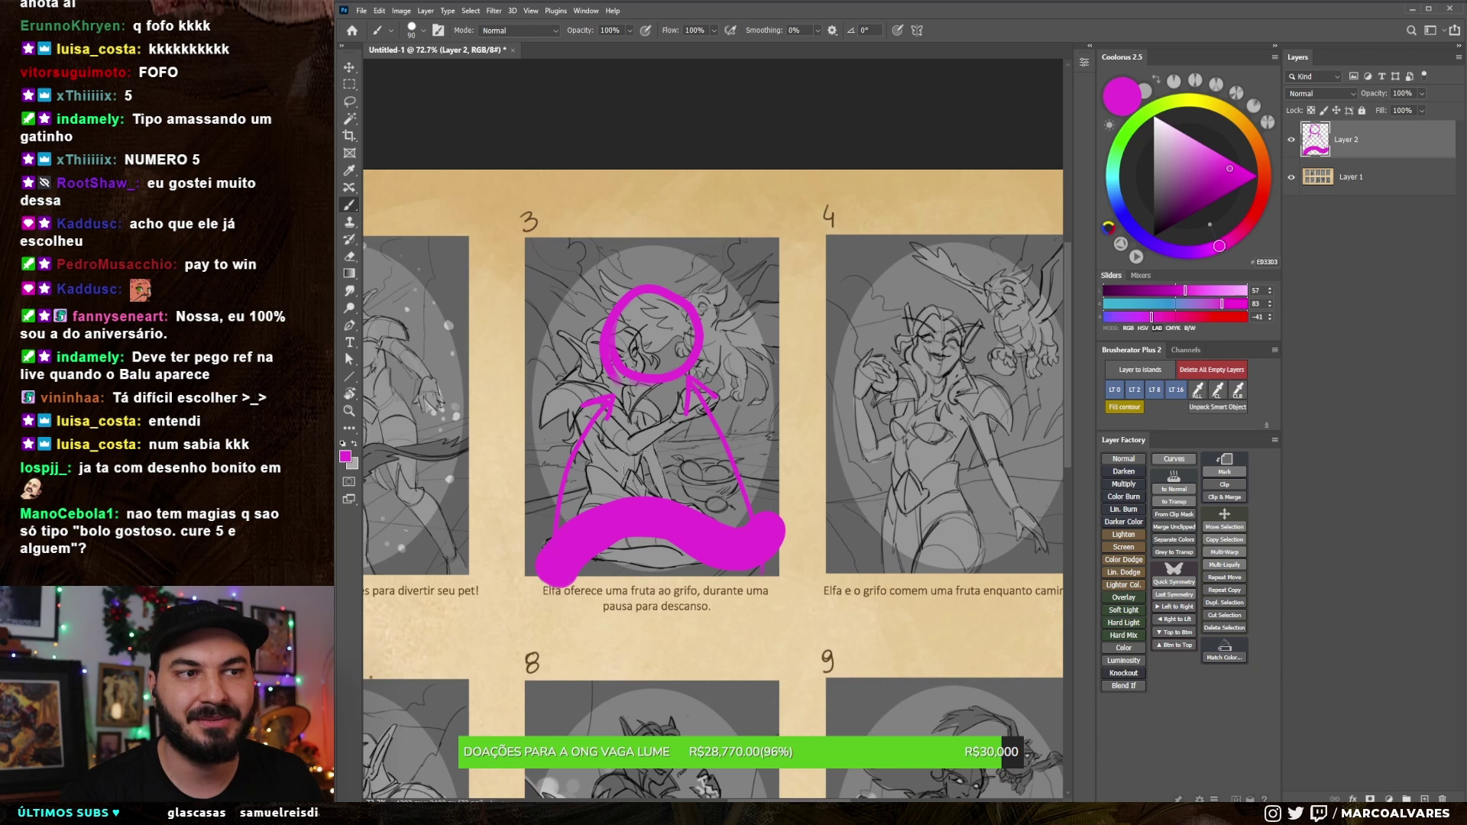
{"action": "key", "text": "ctrl+z"}
{"action": "key", "text": "bracketright"}
{"action": "key", "text": "bracketright"}
{"action": "left_click", "coordinate": [562, 545]}
{"action": "left_click_drag", "start_coordinate": [571, 537], "coordinate": [772, 526]}
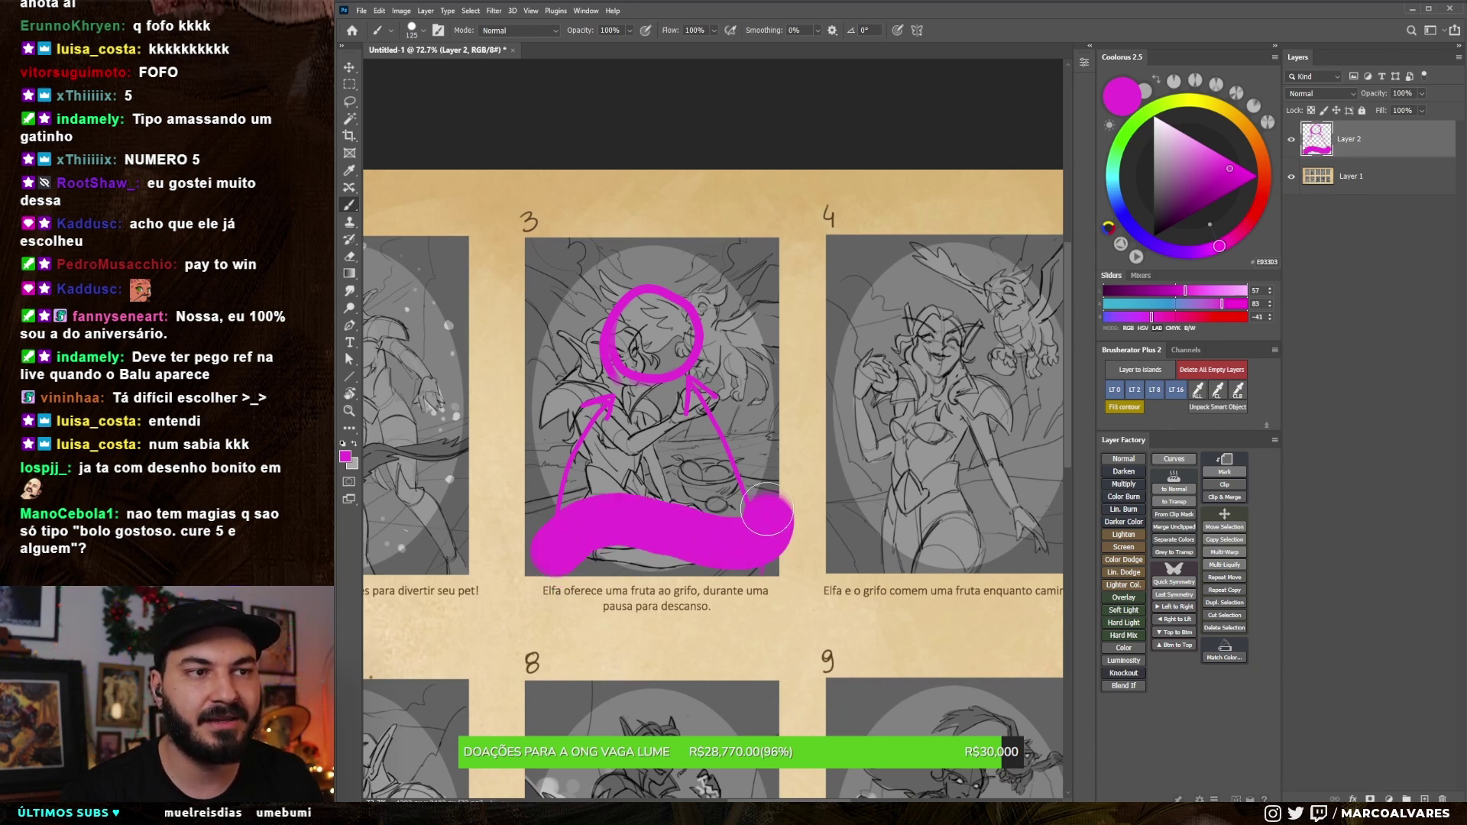
{"action": "key", "text": "bracketleft"}
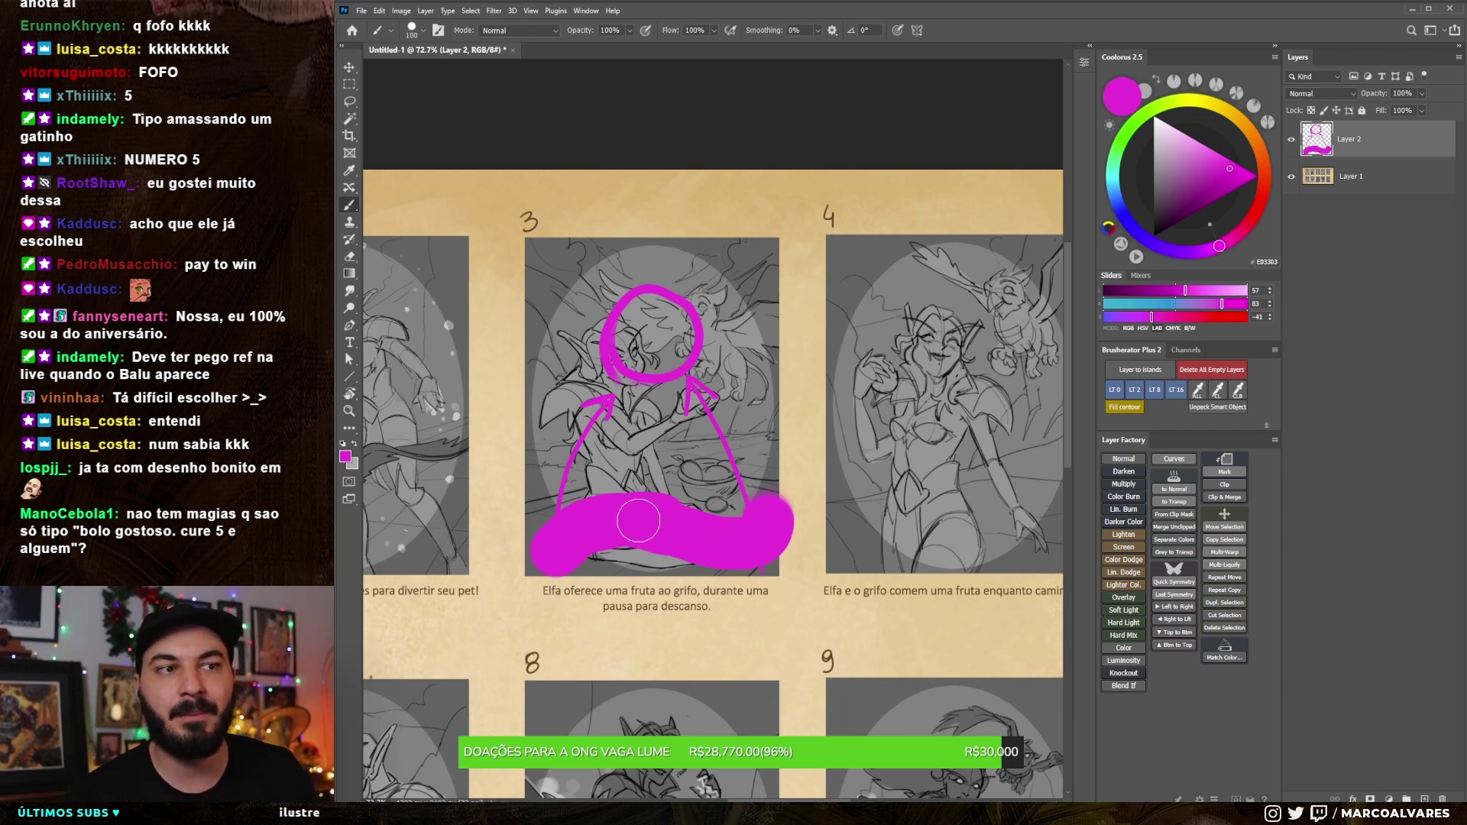
{"action": "key", "text": "bracketleft"}
{"action": "key", "text": "bracketright"}
{"action": "key", "text": "bracketright"}
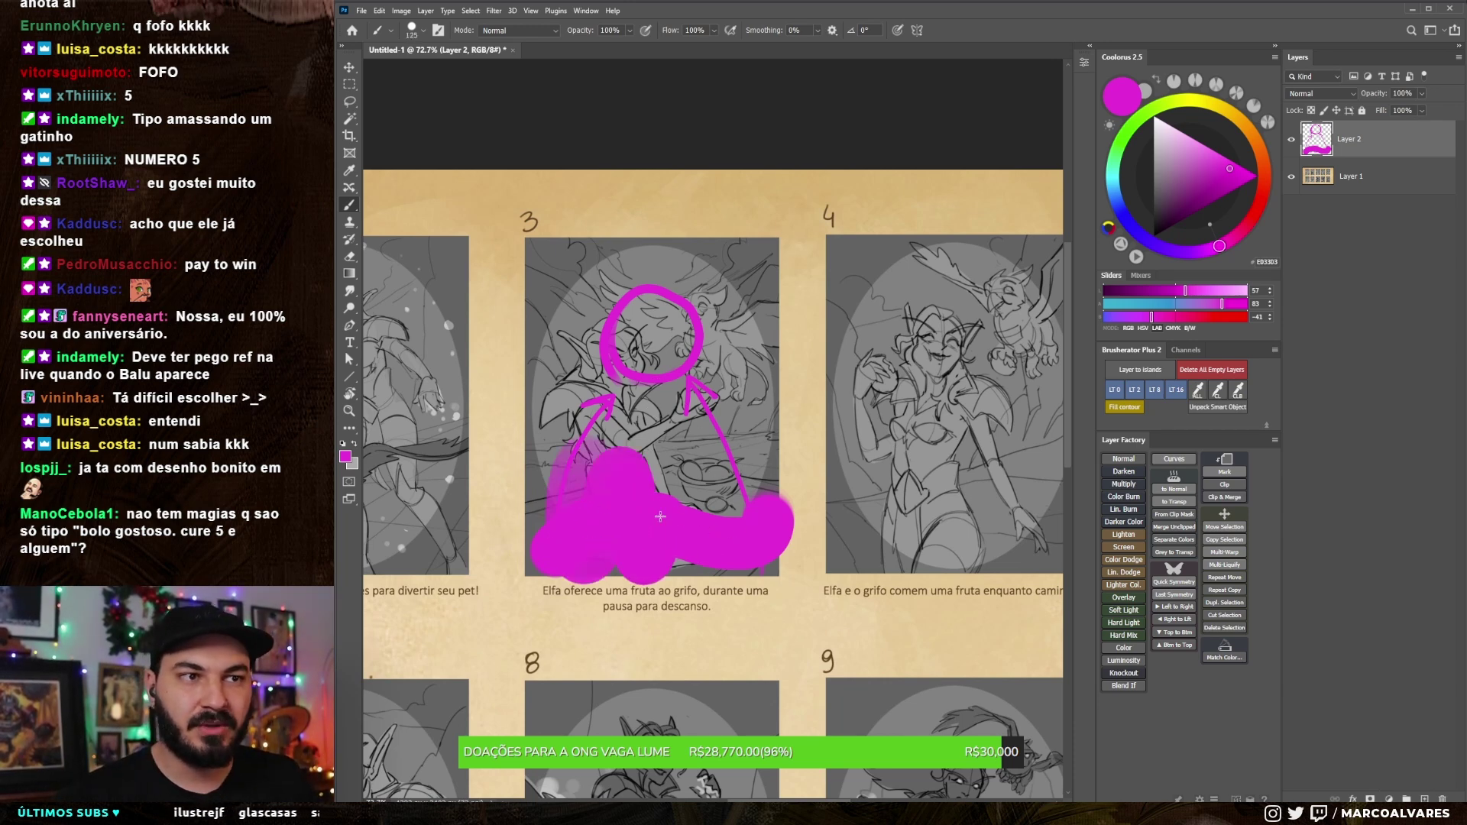
{"action": "key", "text": "ctrl+z"}
{"action": "scroll", "coordinate": [784, 386], "scroll_direction": "down", "scroll_amount": 3, "text": "alt"}
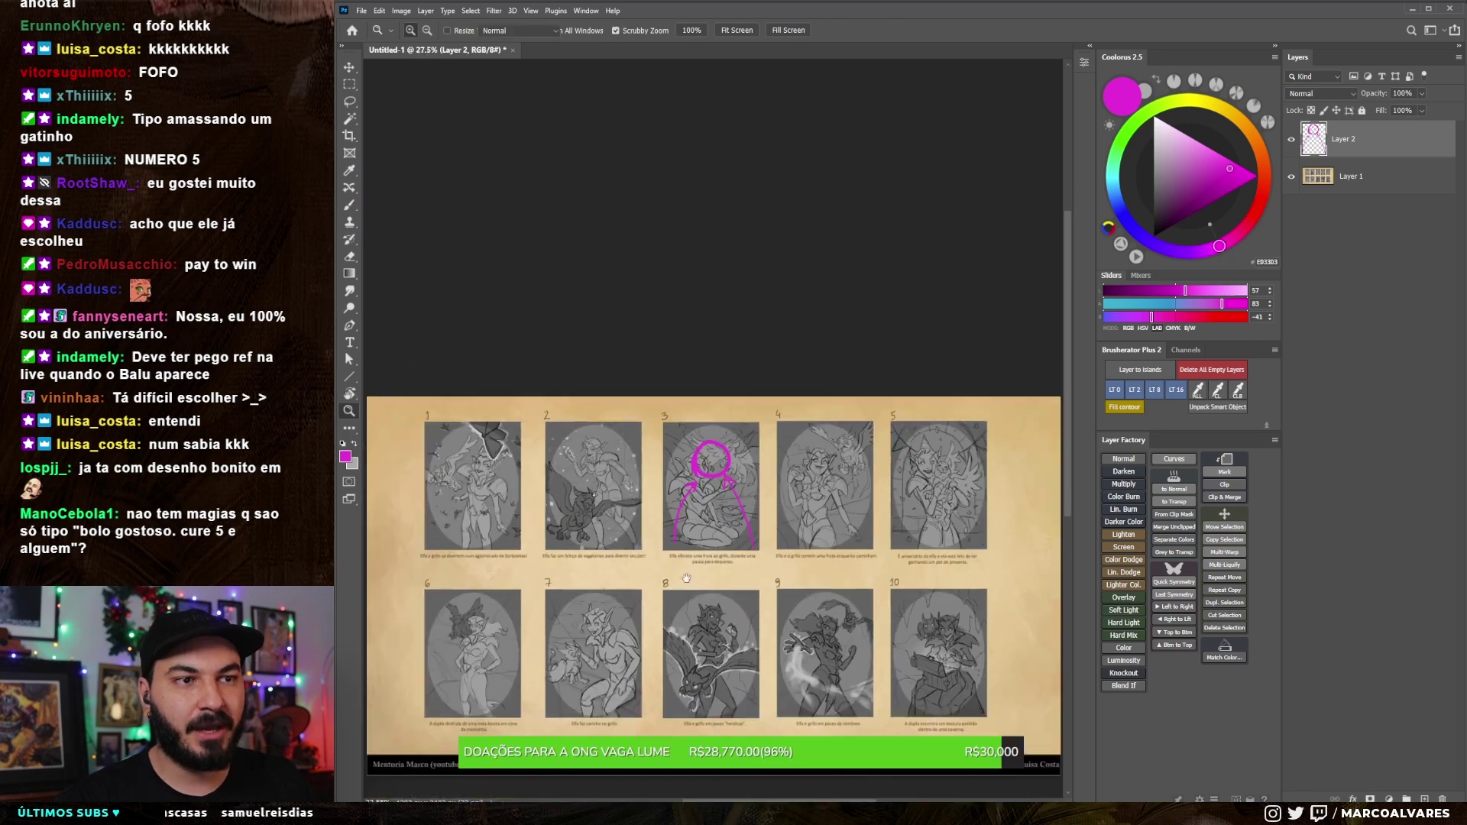
Step: Paint a magenta band across panel 8 and a blob on panel 2, then undo the blob
{"action": "scroll", "coordinate": [688, 409], "scroll_direction": "up", "scroll_amount": 3, "text": "alt"}
{"action": "scroll", "coordinate": [688, 409], "scroll_direction": "down", "scroll_amount": 1}
{"action": "left_click_drag", "start_coordinate": [722, 697], "coordinate": [844, 702]}
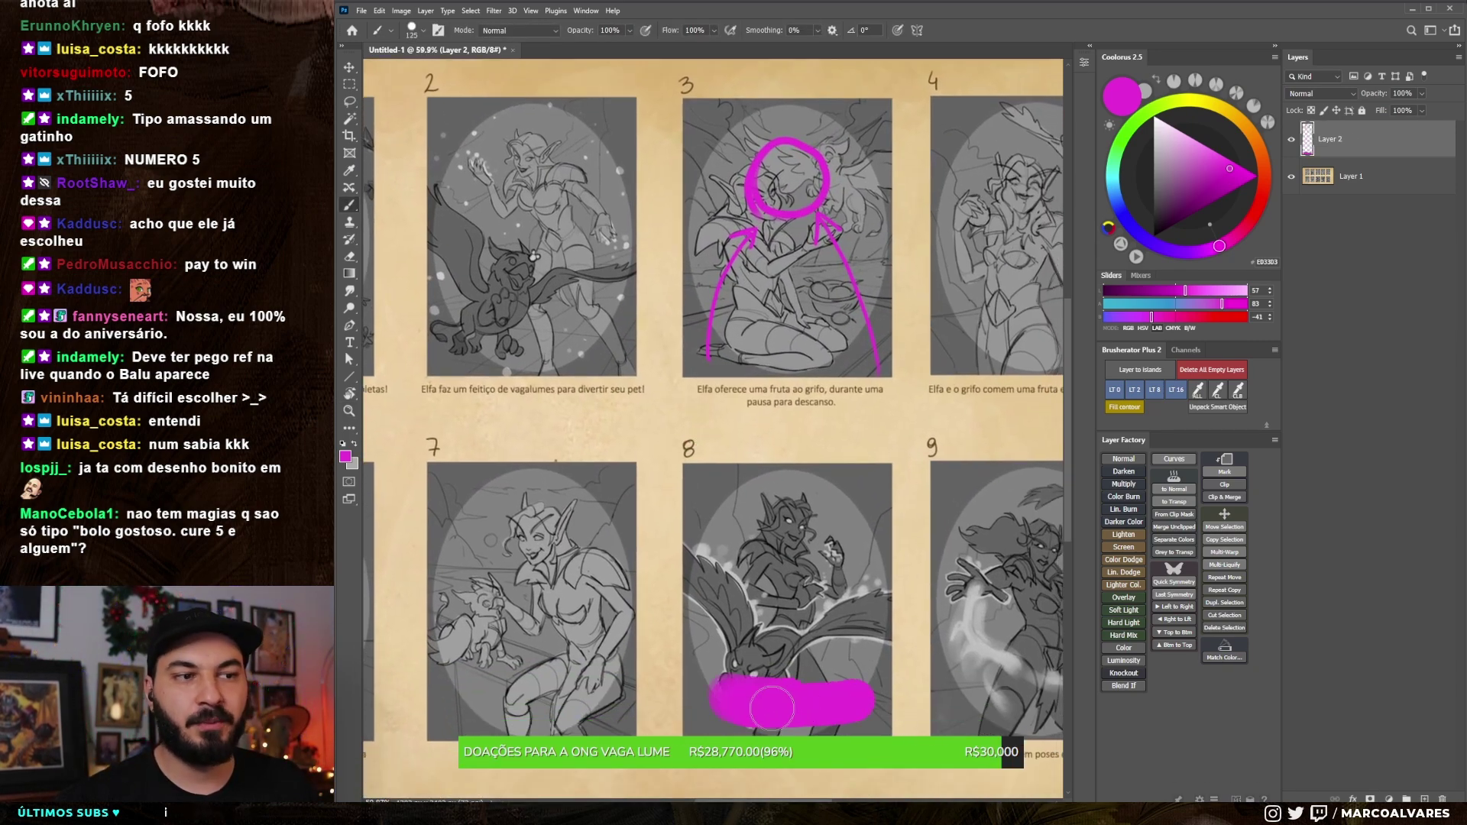
{"action": "left_click_drag", "start_coordinate": [706, 478], "coordinate": [844, 582]}
{"action": "left_click_drag", "start_coordinate": [612, 447], "coordinate": [616, 434]}
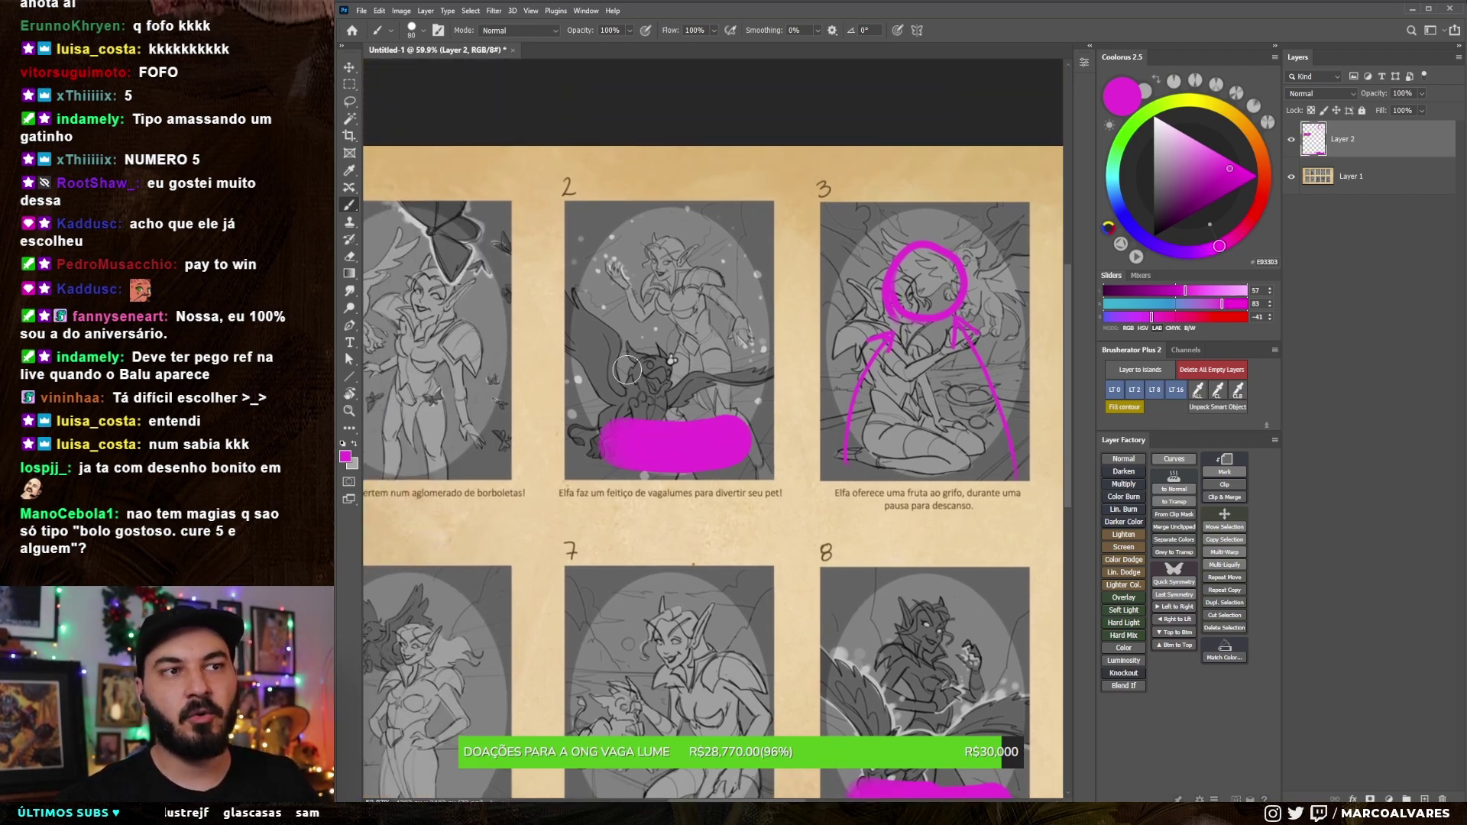
{"action": "left_click_drag", "start_coordinate": [709, 398], "coordinate": [711, 393]}
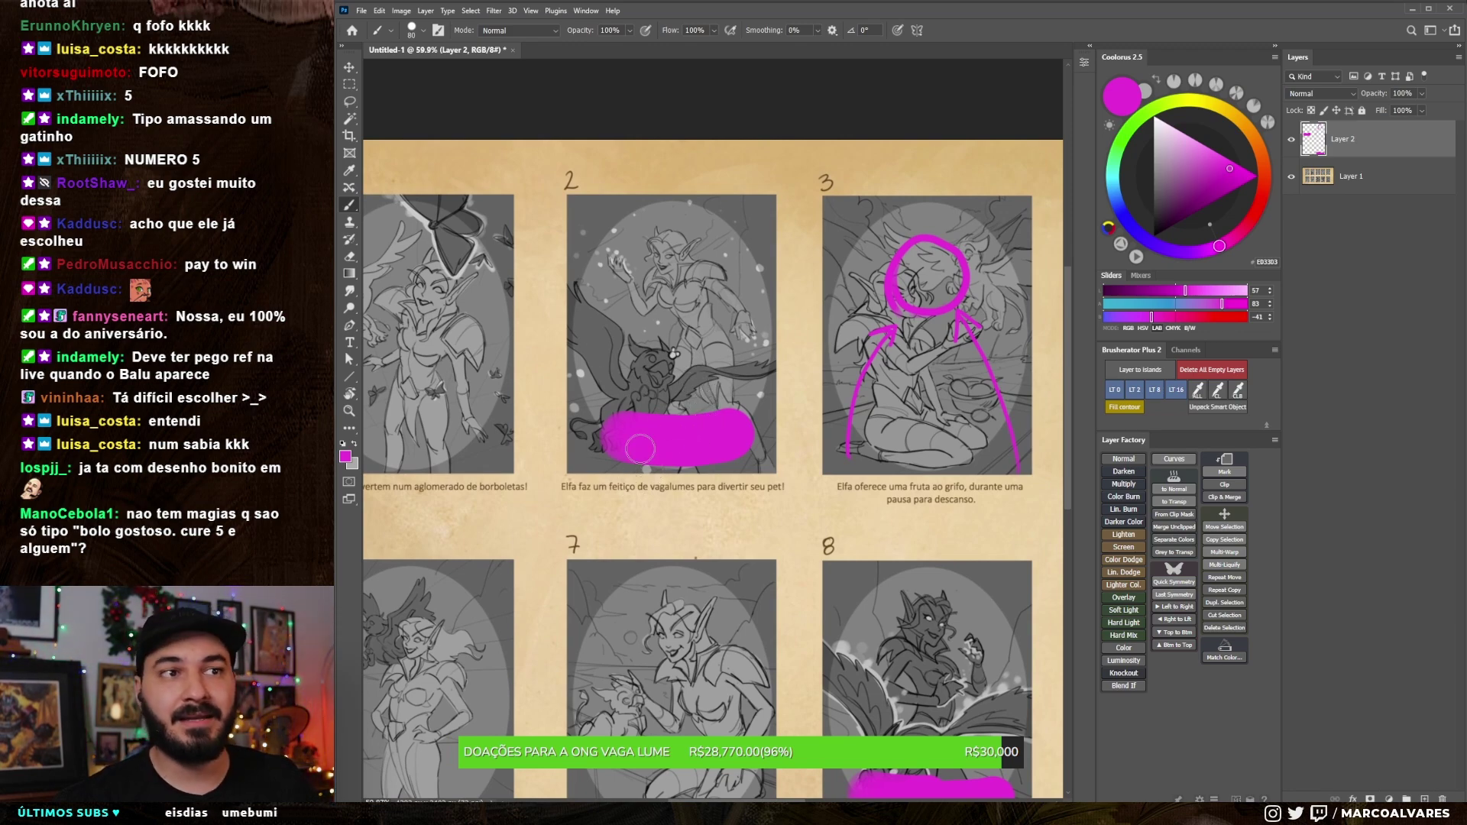
{"action": "key", "text": "ctrl+z"}
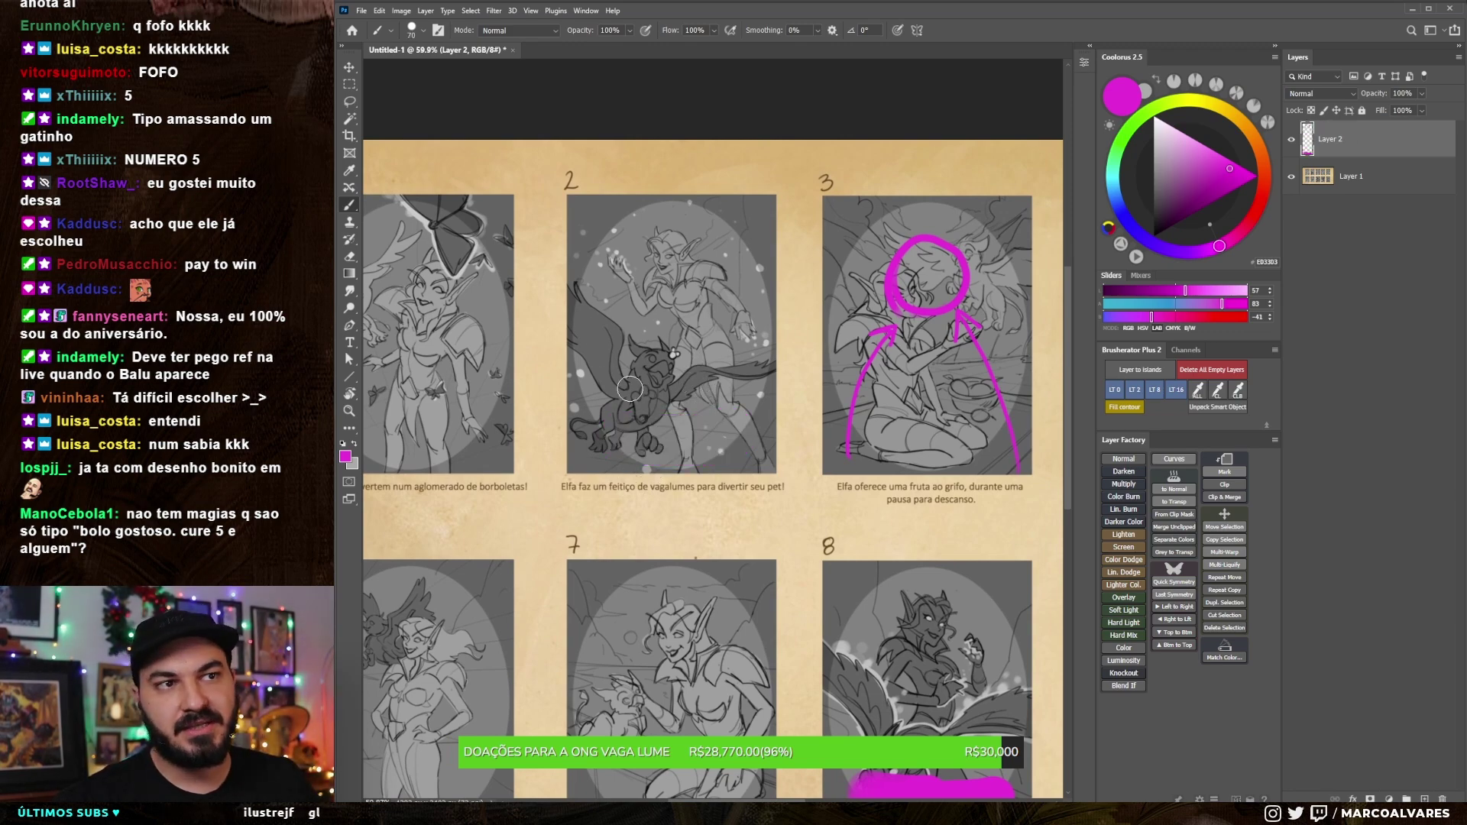
Step: Try a stroke, then a circle and arrow on panel 2's elf, undoing each
{"action": "mouse_move", "coordinate": [583, 422]}
{"action": "left_mouse_down"}
{"action": "mouse_move", "coordinate": [651, 296]}
{"action": "mouse_move", "coordinate": [688, 271]}
{"action": "mouse_move", "coordinate": [688, 229]}
{"action": "left_mouse_up"}
{"action": "key", "text": "ctrl+z"}
{"action": "key", "text": "ctrl+z"}
{"action": "key", "text": "ctrl+z"}
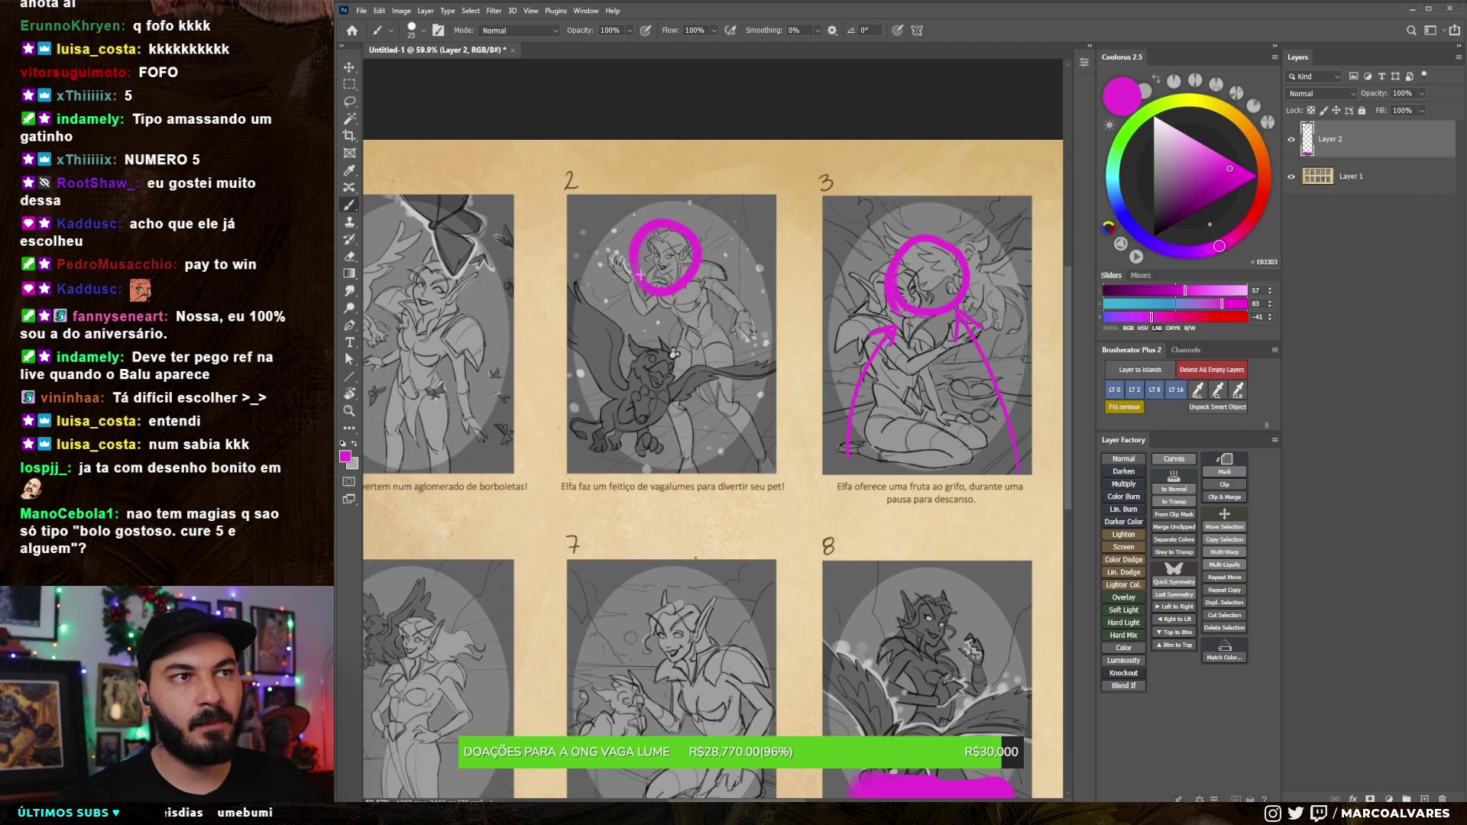
{"action": "mouse_move", "coordinate": [758, 416]}
{"action": "left_mouse_down"}
{"action": "mouse_move", "coordinate": [735, 327]}
{"action": "mouse_move", "coordinate": [713, 309]}
{"action": "left_mouse_up"}
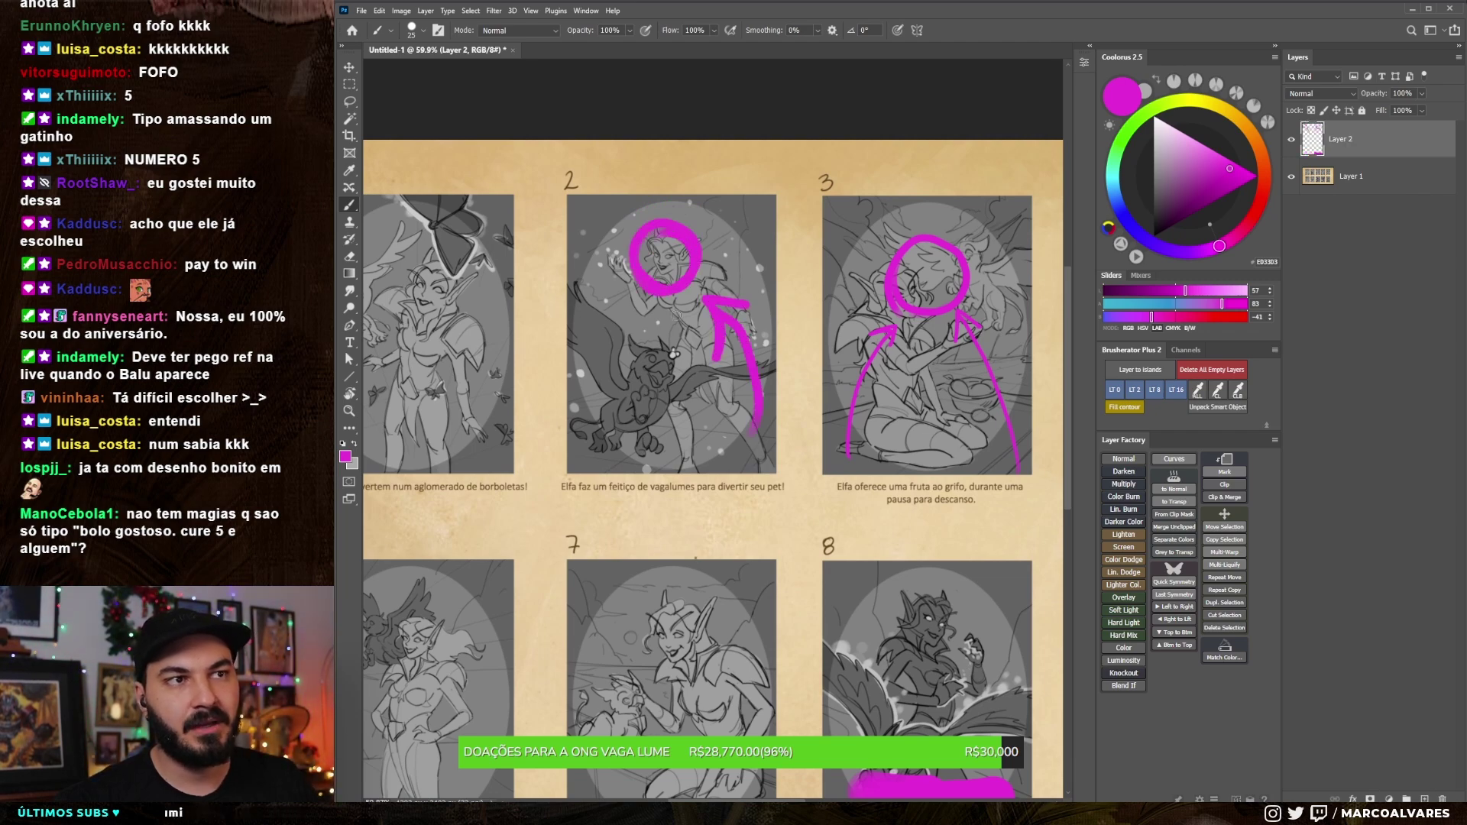
{"action": "key", "text": "ctrl+z"}
{"action": "key", "text": "ctrl+z"}
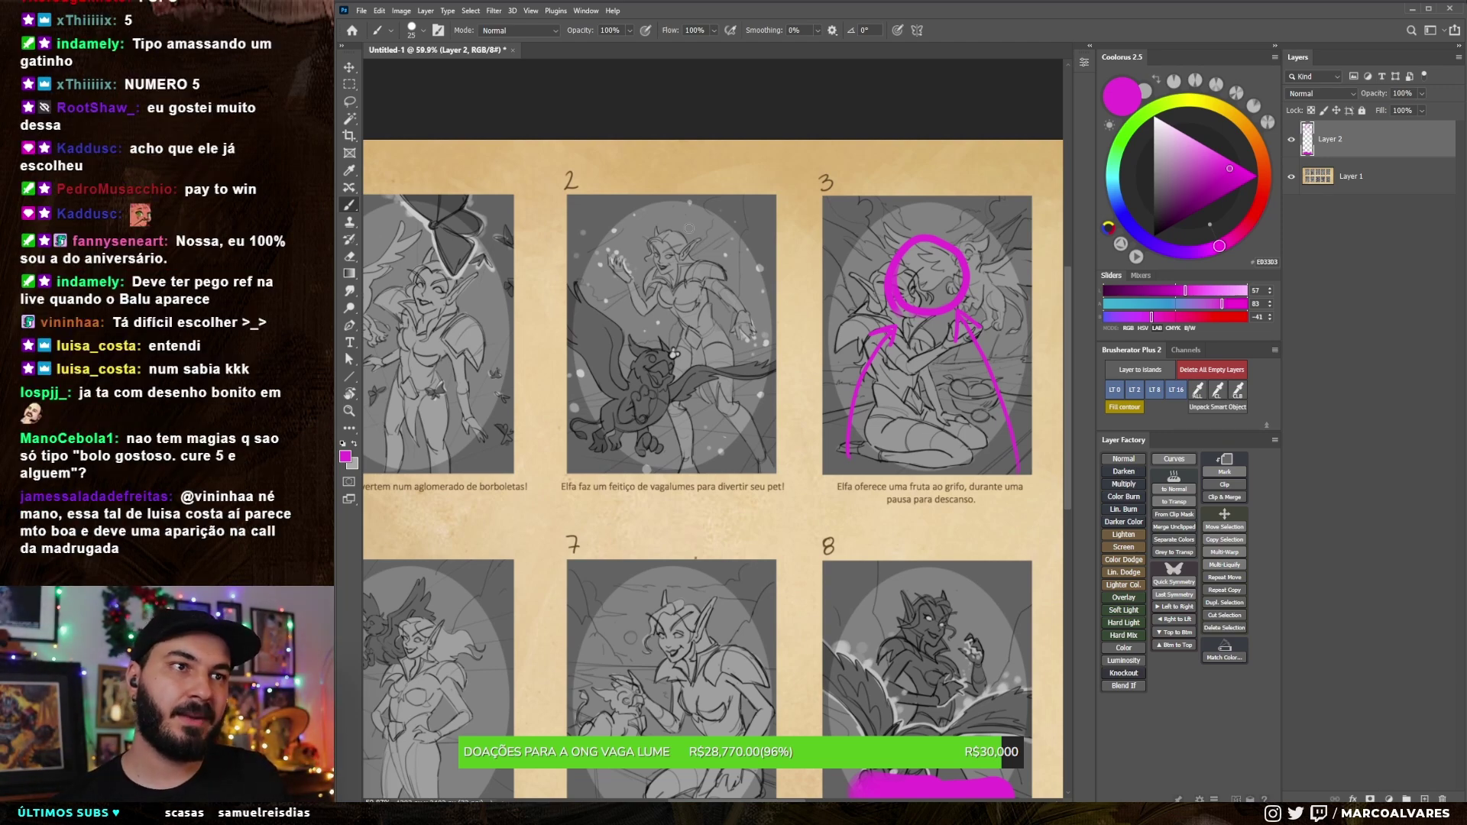
Step: Loop a pink stroke around panel 3's head, then replace the layer with a fresh empty one
{"action": "scroll", "coordinate": [689, 228], "scroll_direction": "right", "scroll_amount": 3}
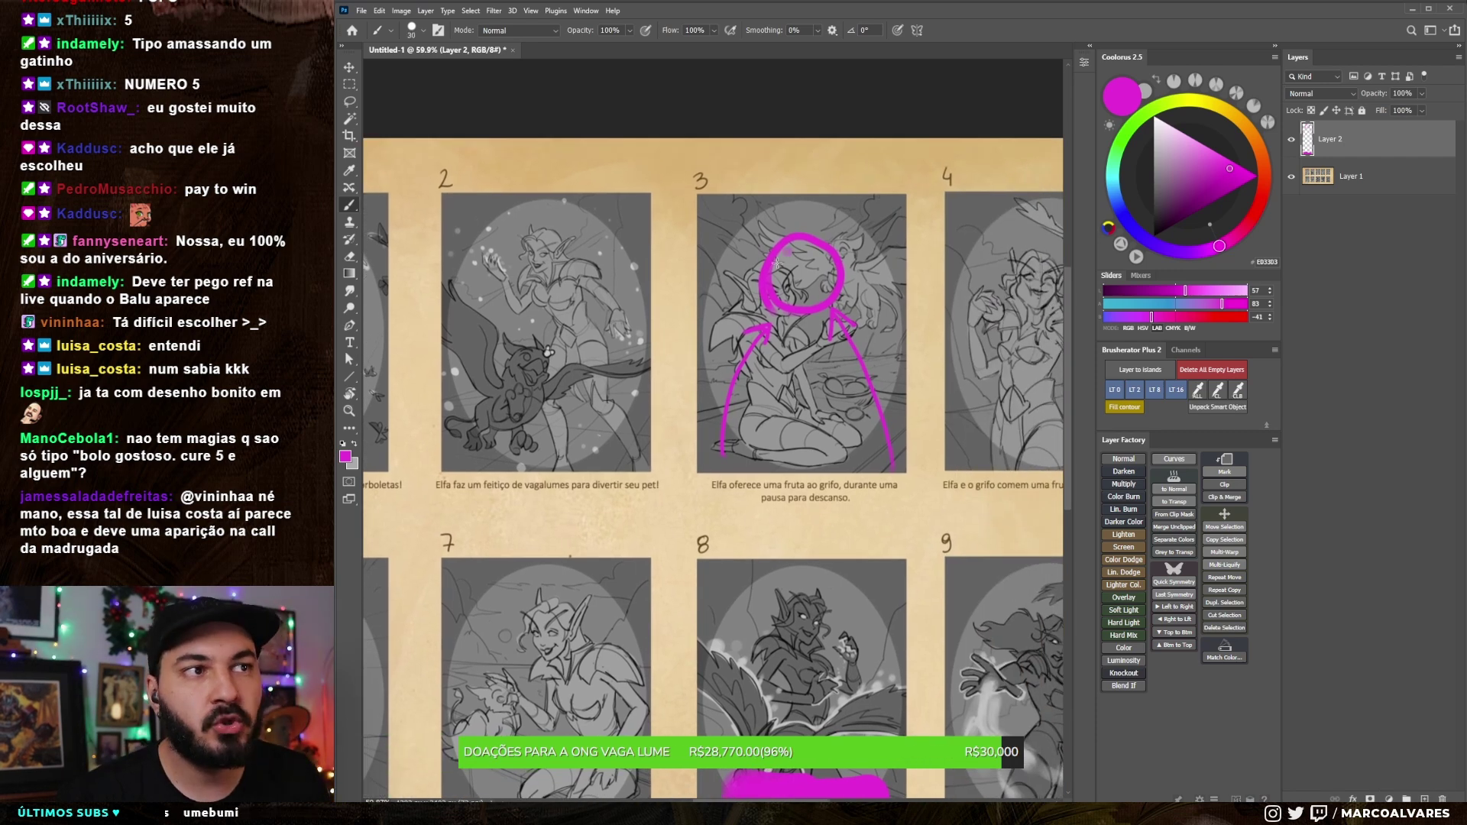
{"action": "key", "text": "bracketright"}
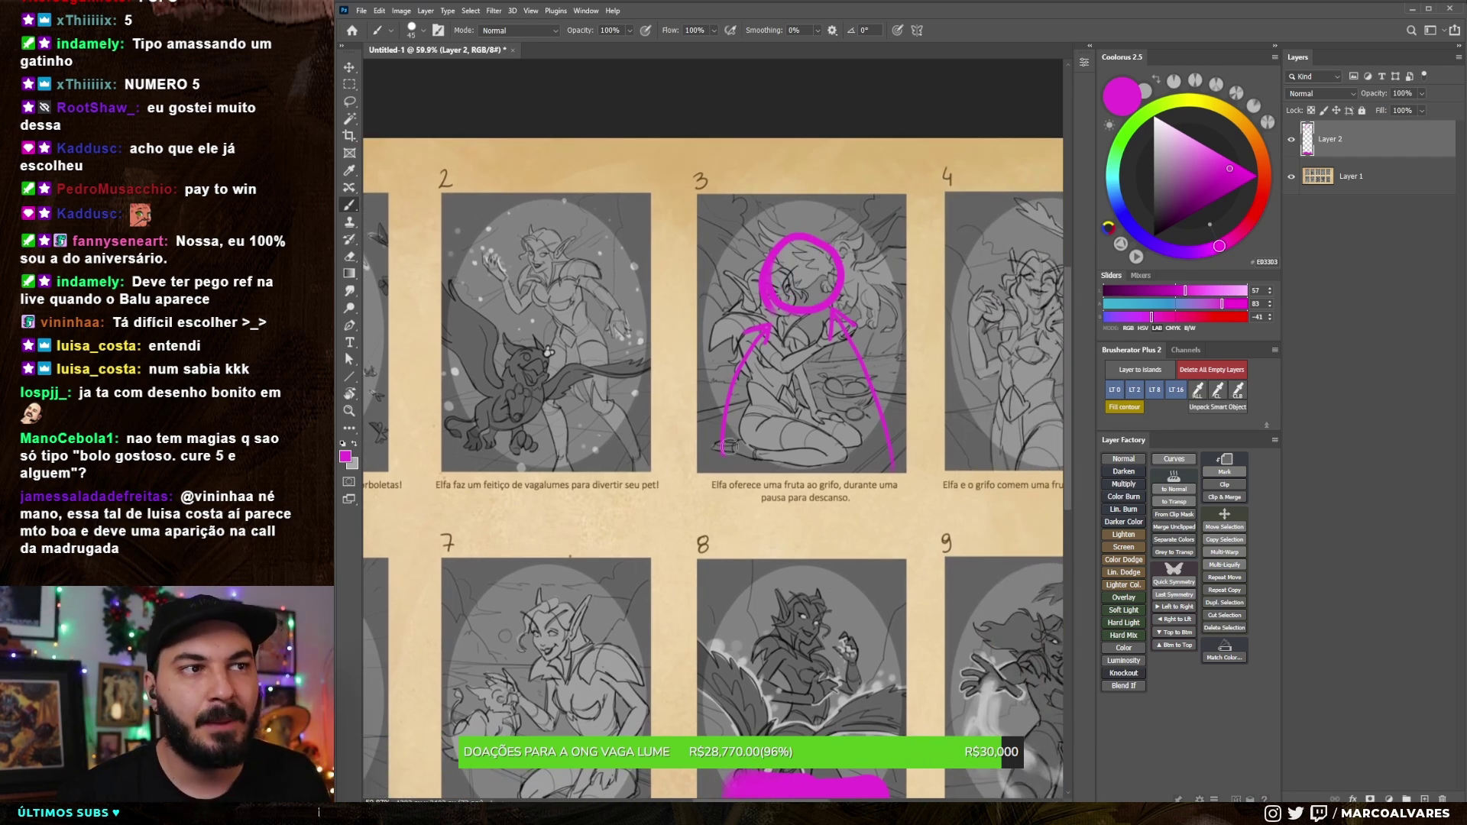
{"action": "mouse_move", "coordinate": [785, 243]}
{"action": "left_mouse_down"}
{"action": "mouse_move", "coordinate": [812, 225]}
{"action": "mouse_move", "coordinate": [773, 352]}
{"action": "mouse_move", "coordinate": [991, 79]}
{"action": "left_mouse_up"}
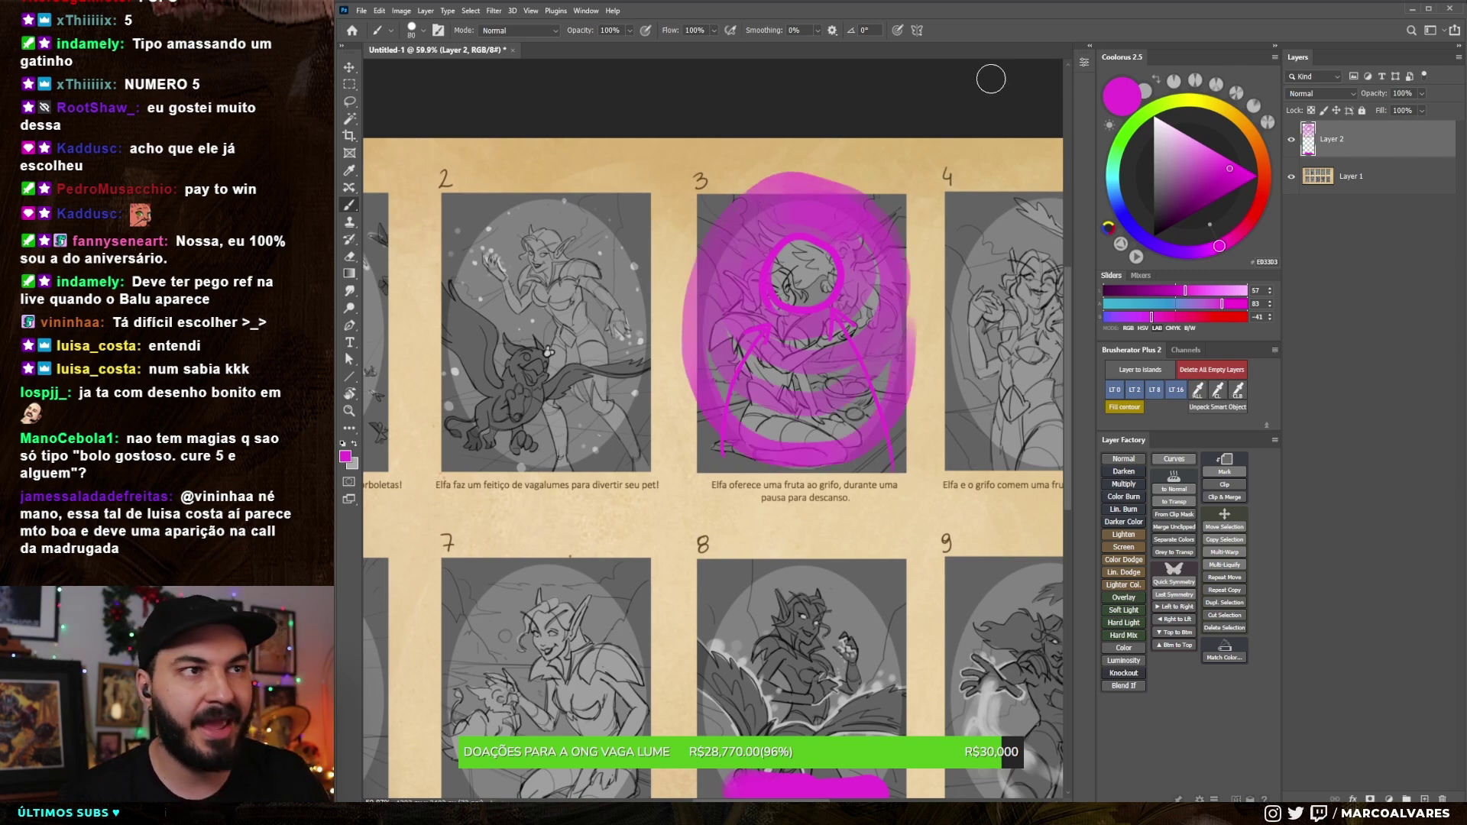
{"action": "key", "text": "Delete"}
{"action": "key", "text": "ctrl+shift+alt+n"}
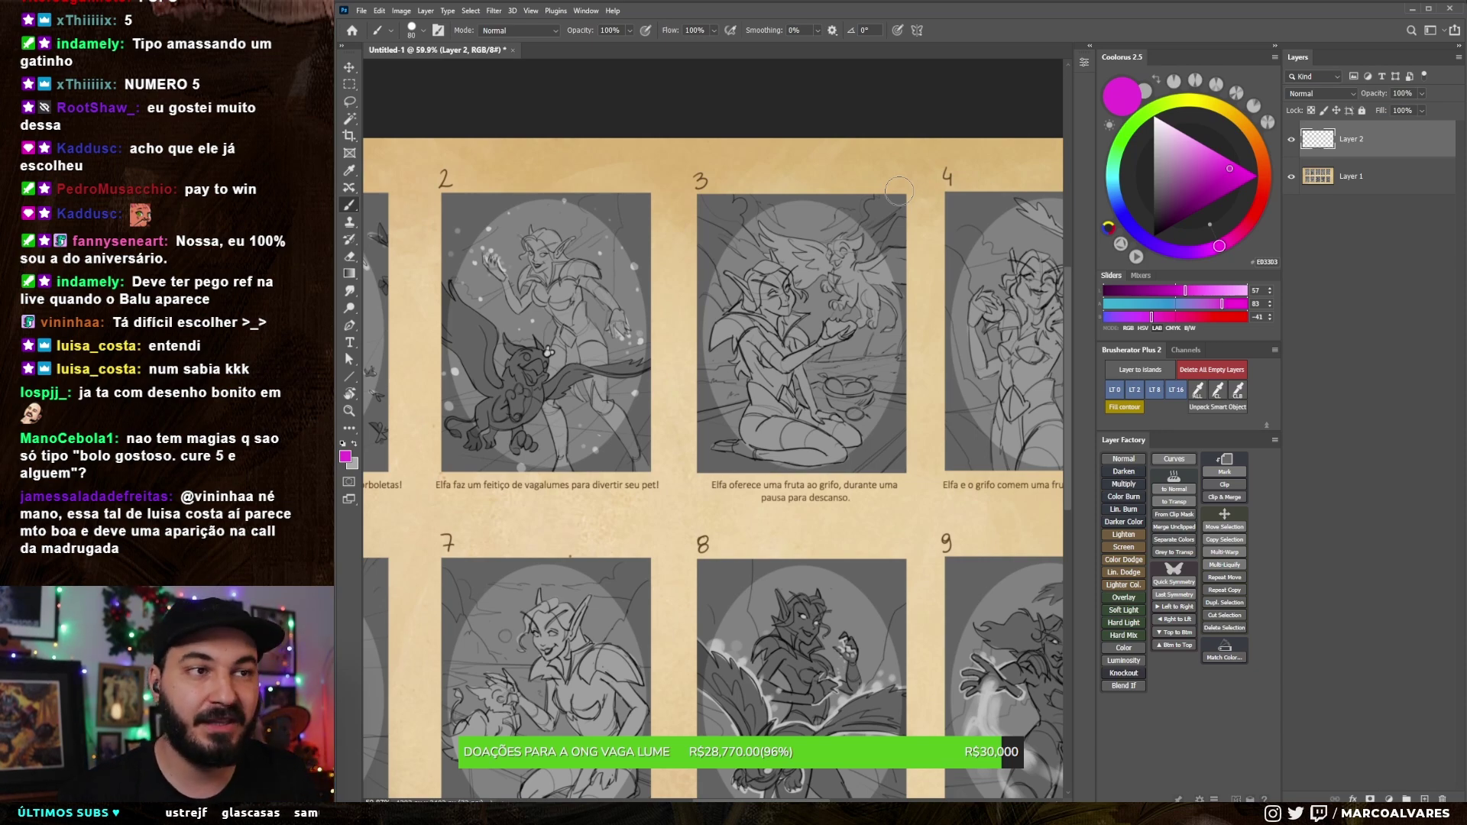
Step: Zoom out to review the whole storyboard page, then zoom to 125% centred on panel 5
{"action": "scroll", "coordinate": [753, 386], "scroll_direction": "down", "scroll_amount": 5}
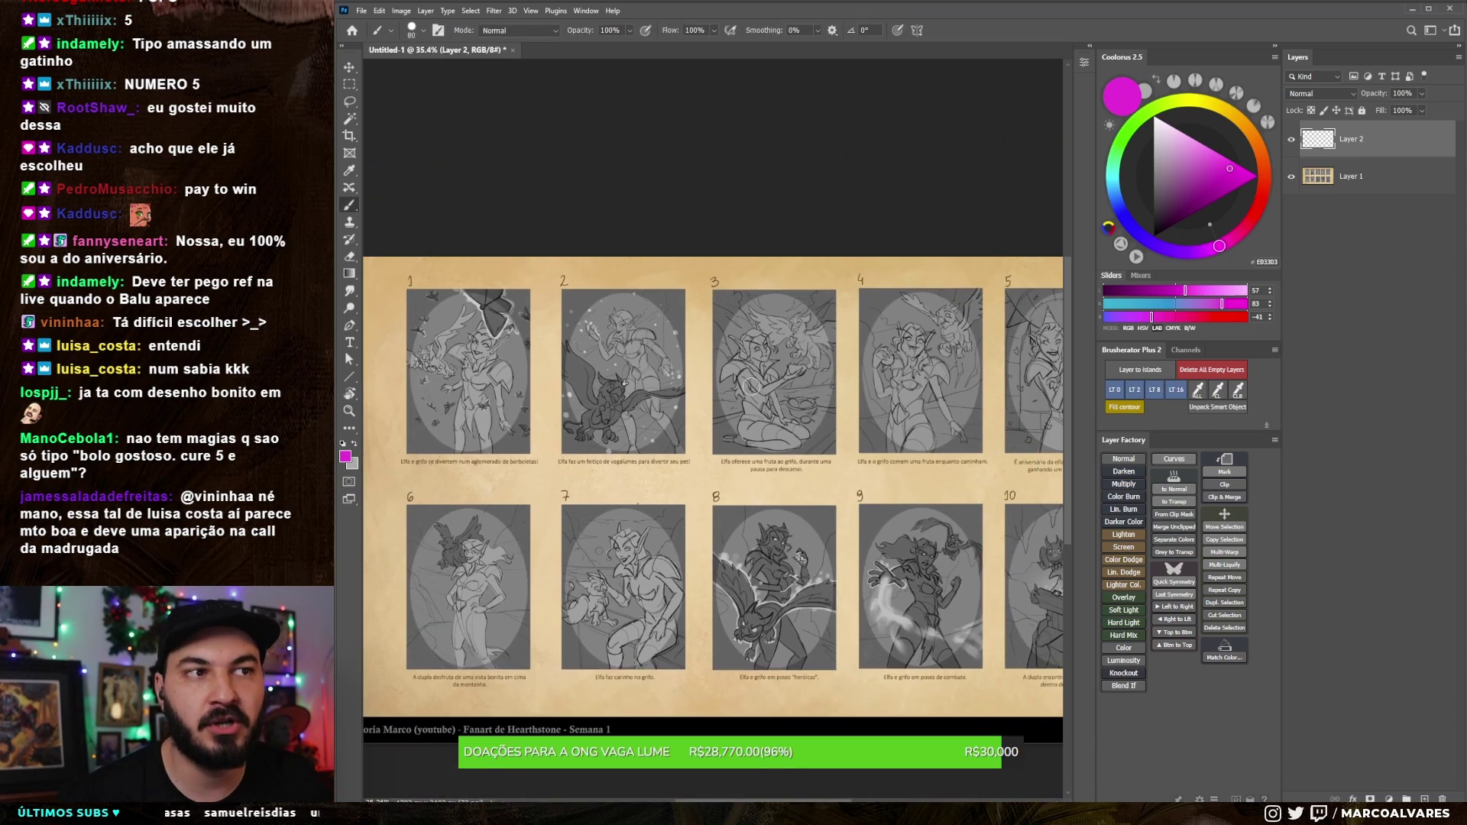
{"action": "scroll", "coordinate": [752, 386], "scroll_direction": "down", "scroll_amount": 2}
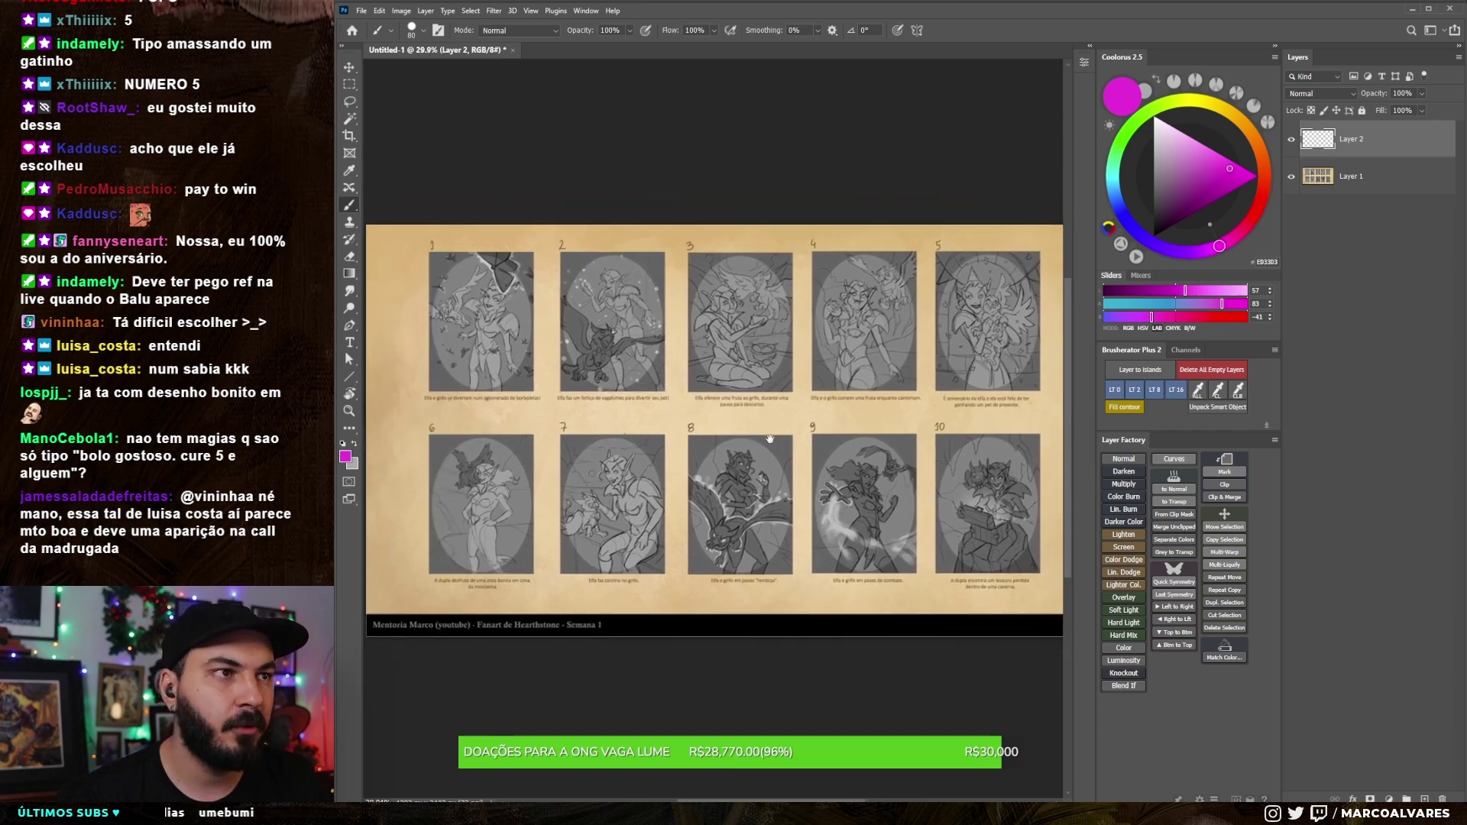
{"action": "left_click_drag", "start_coordinate": [770, 439], "coordinate": [752, 444]}
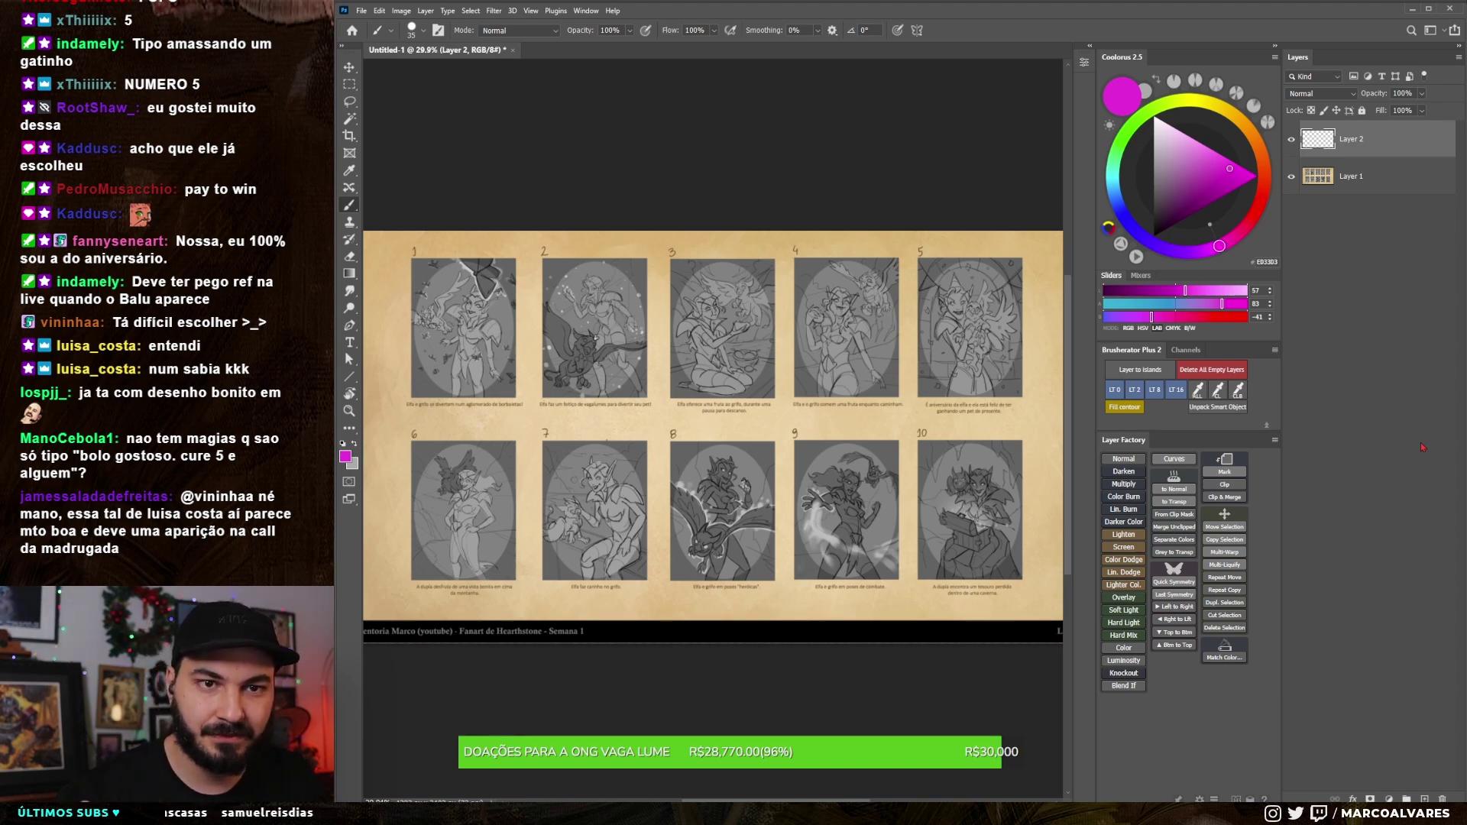
{"action": "scroll", "coordinate": [747, 655], "scroll_direction": "up", "scroll_amount": 1}
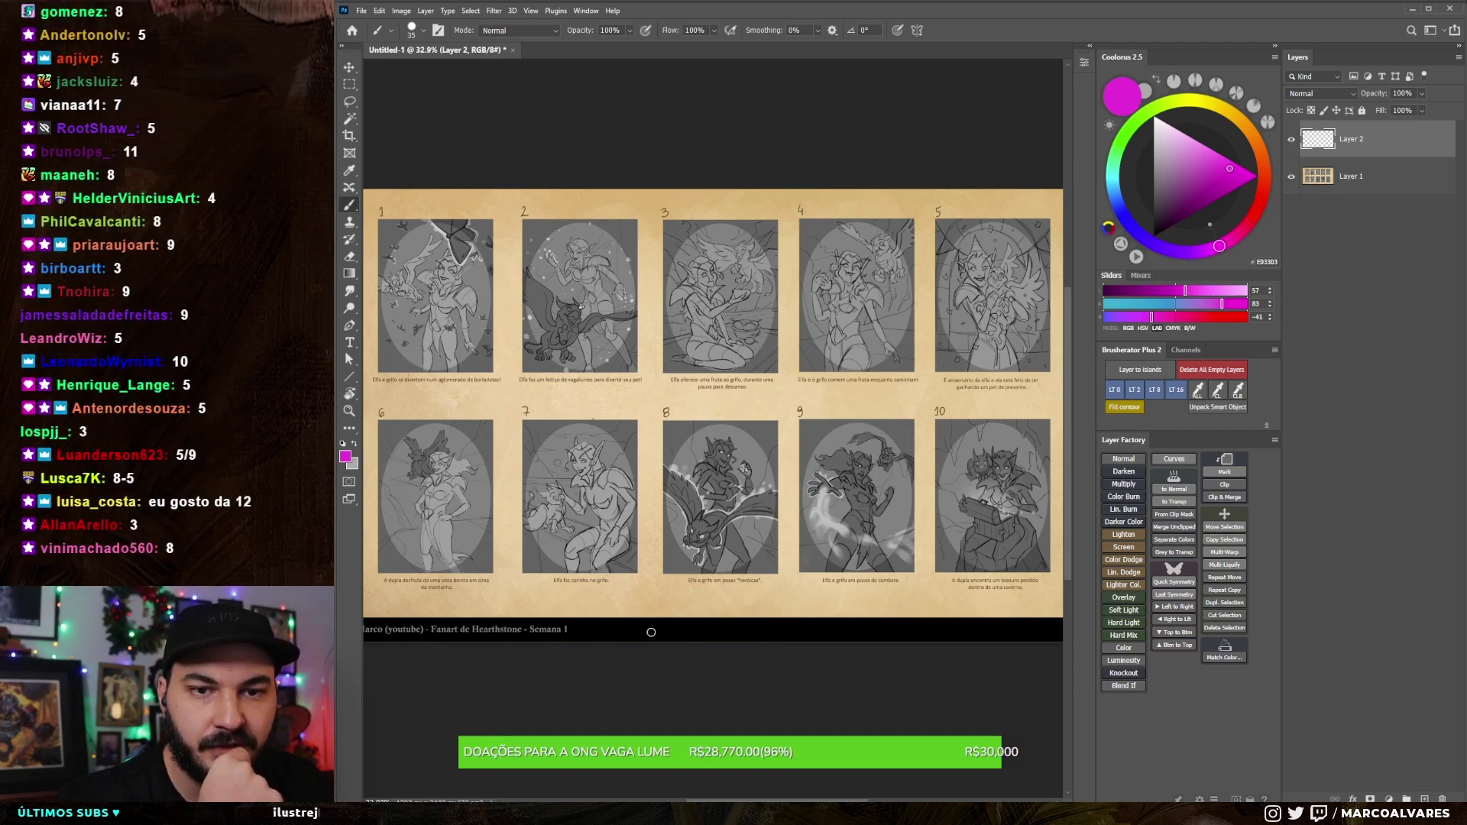
{"action": "scroll", "coordinate": [651, 632], "scroll_direction": "down", "scroll_amount": 2}
{"action": "scroll", "coordinate": [652, 632], "scroll_direction": "up", "scroll_amount": 1}
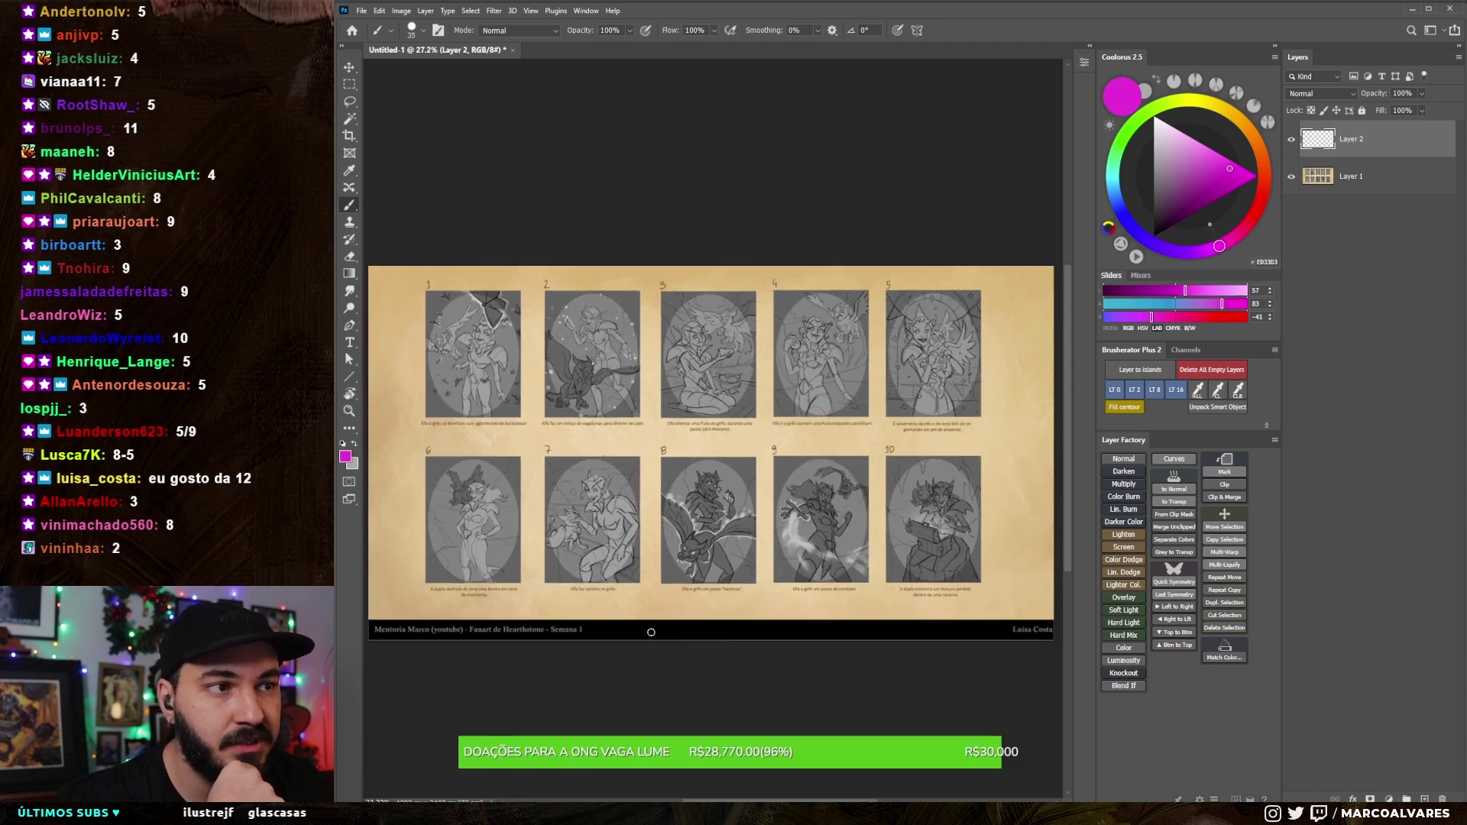
{"action": "scroll", "coordinate": [651, 632], "scroll_direction": "up", "scroll_amount": 1}
{"action": "scroll", "coordinate": [651, 632], "scroll_direction": "up", "scroll_amount": 1}
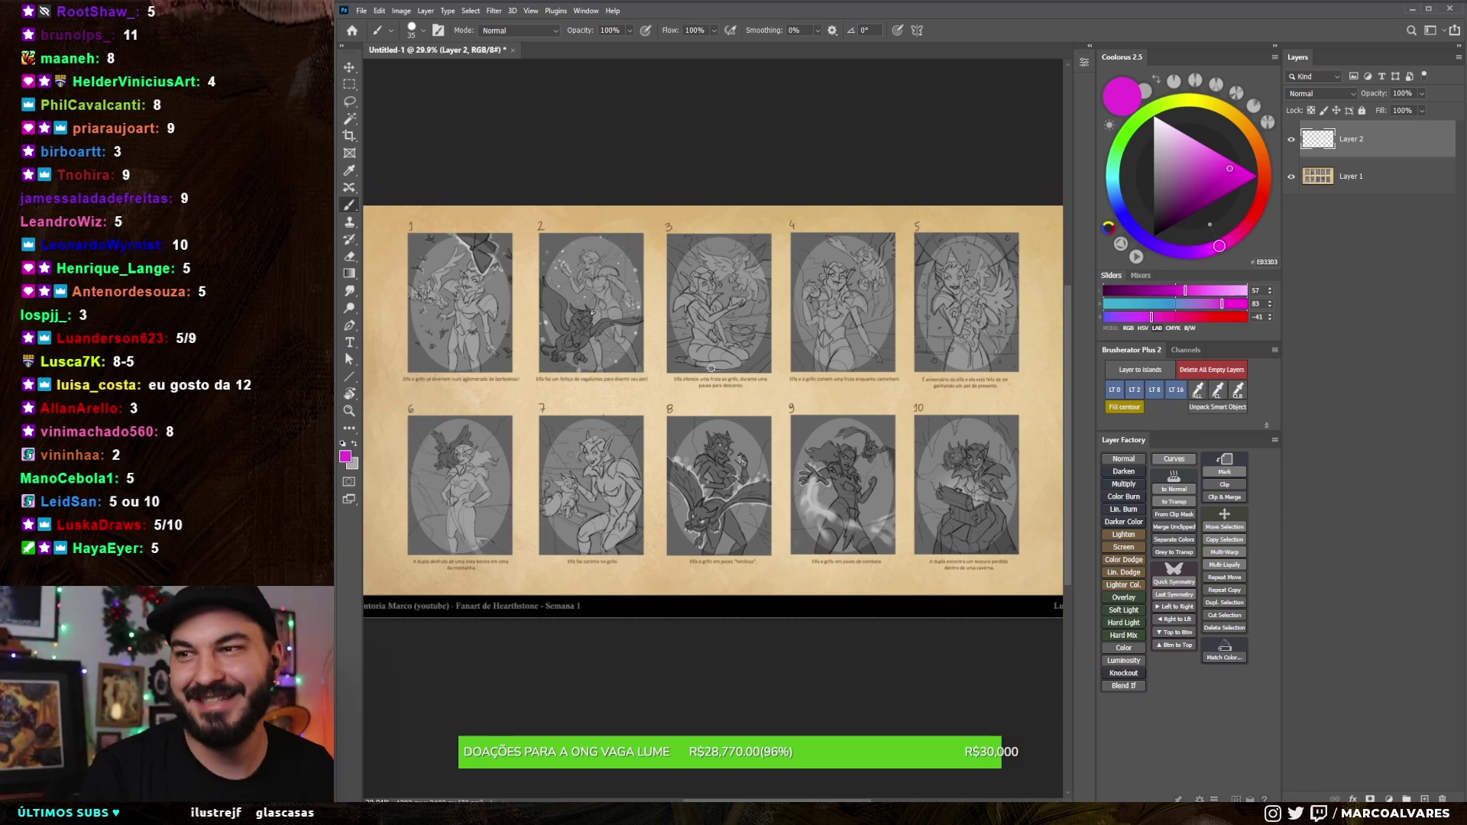
{"action": "scroll", "coordinate": [1021, 210], "scroll_direction": "up", "scroll_amount": 5}
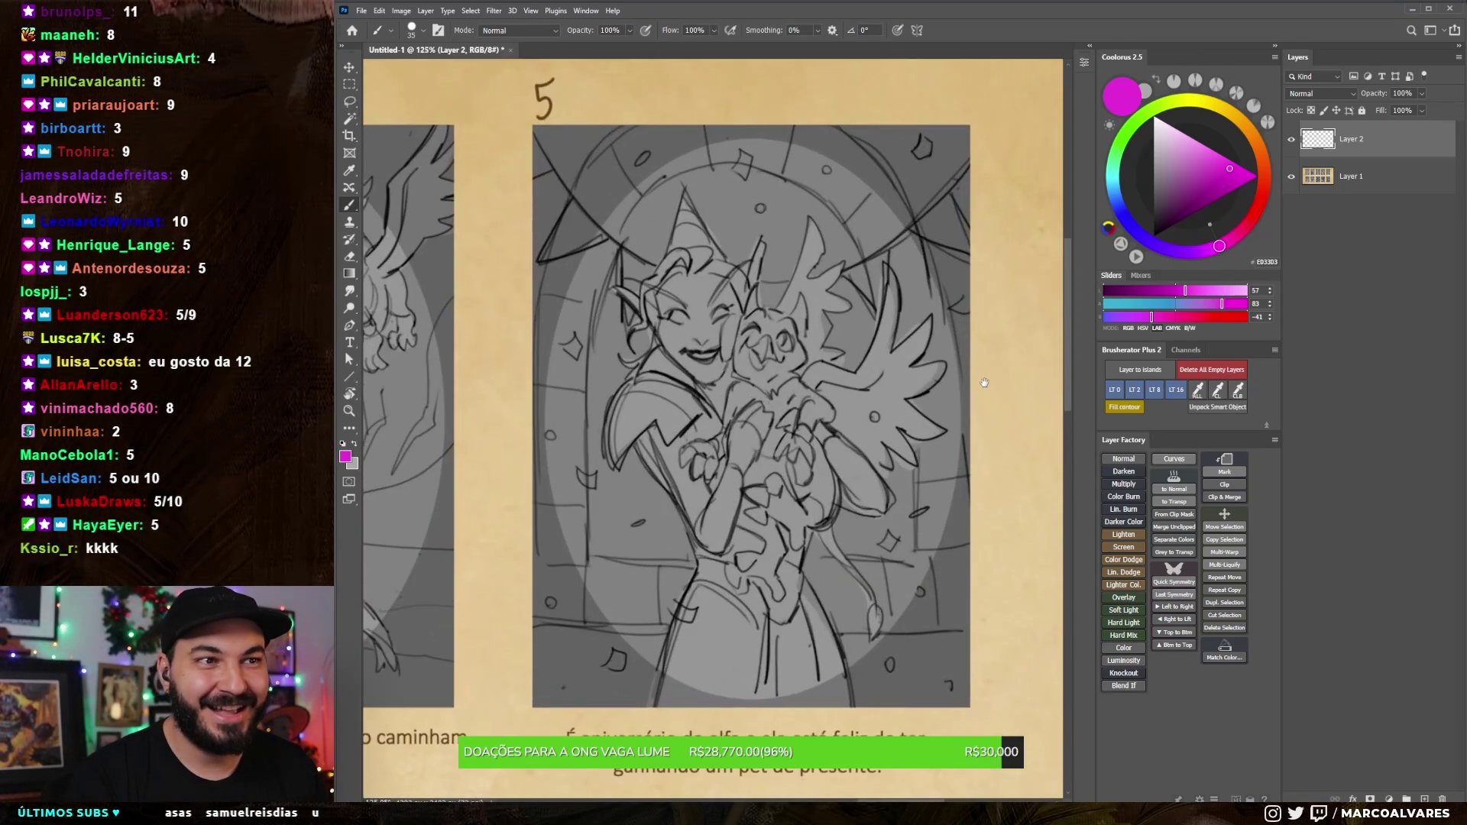
{"action": "left_click_drag", "start_coordinate": [986, 382], "coordinate": [976, 373]}
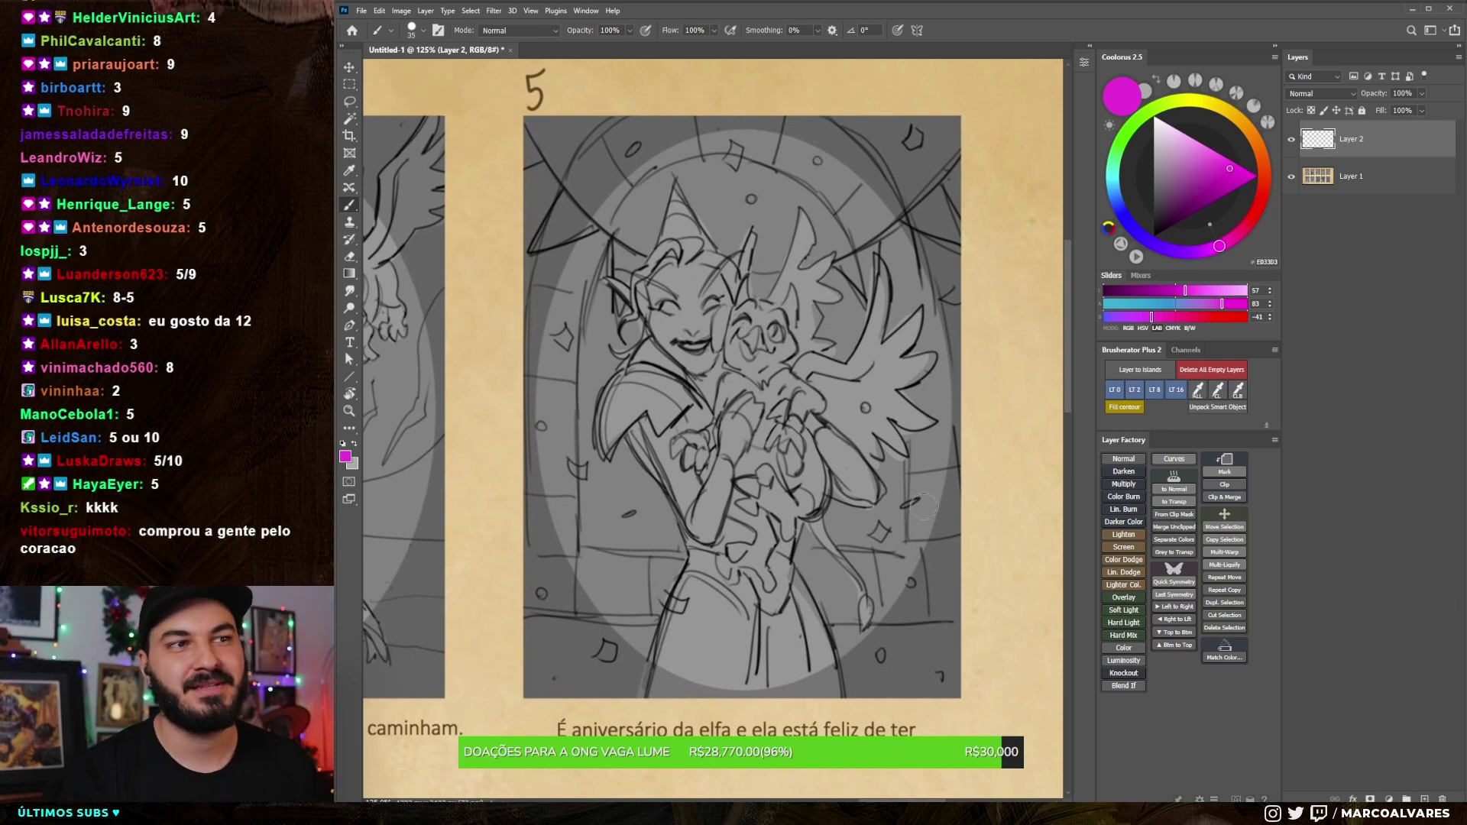
{"action": "scroll", "coordinate": [923, 506], "scroll_direction": "down", "scroll_amount": 2}
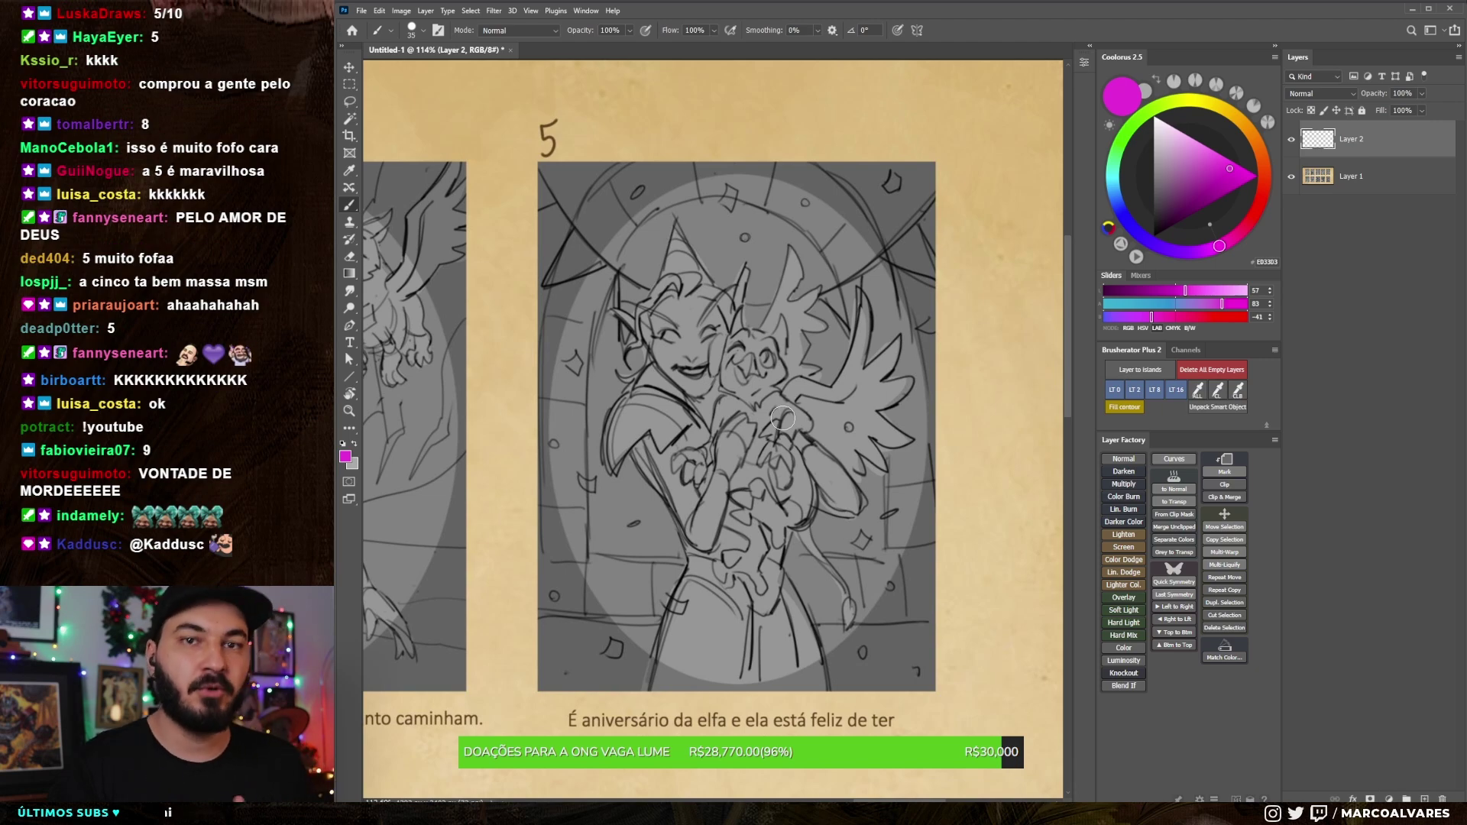
{"action": "left_click_drag", "start_coordinate": [872, 237], "coordinate": [857, 208]}
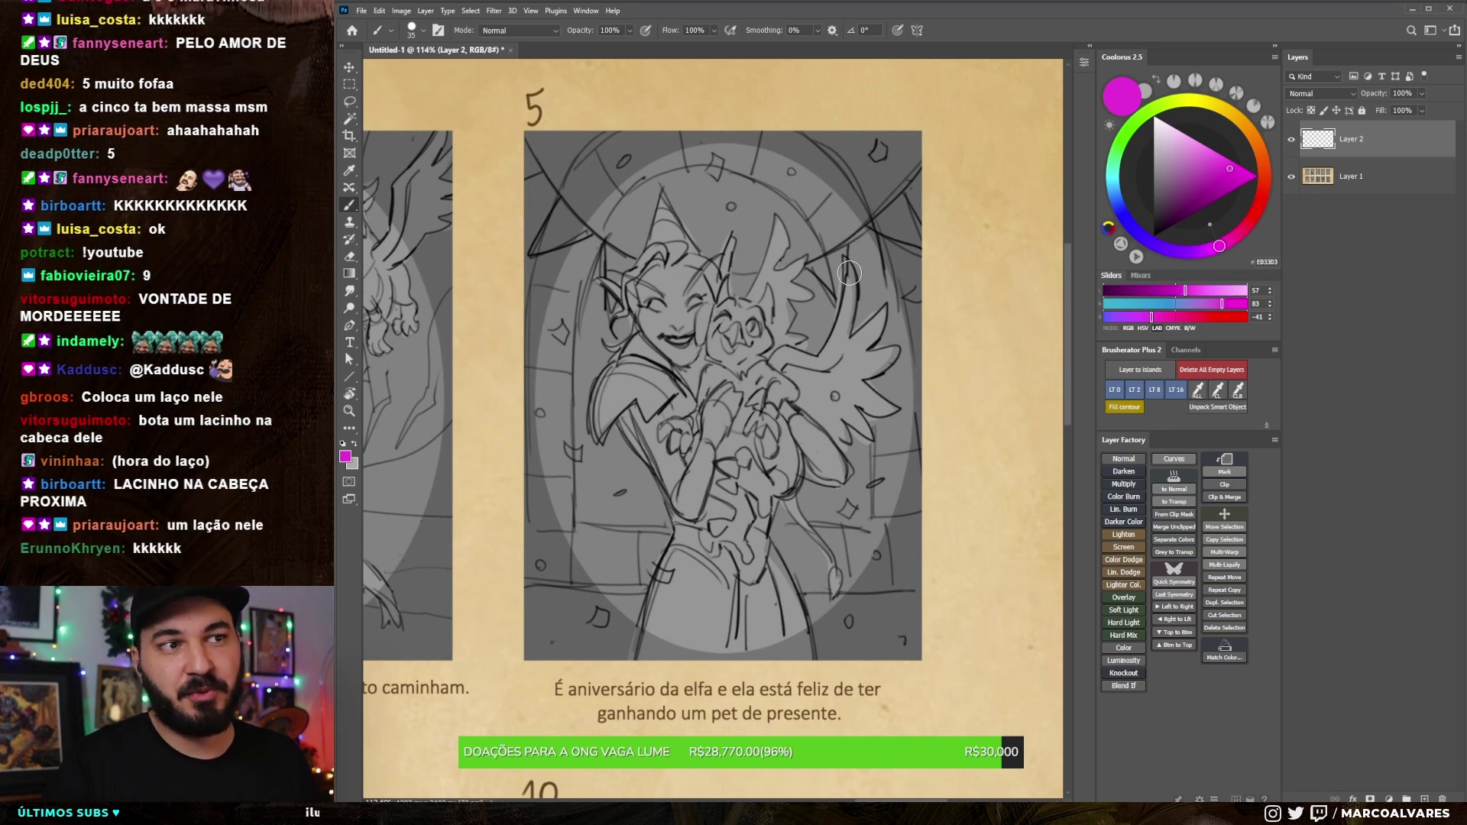
{"action": "key", "text": "bracketleft"}
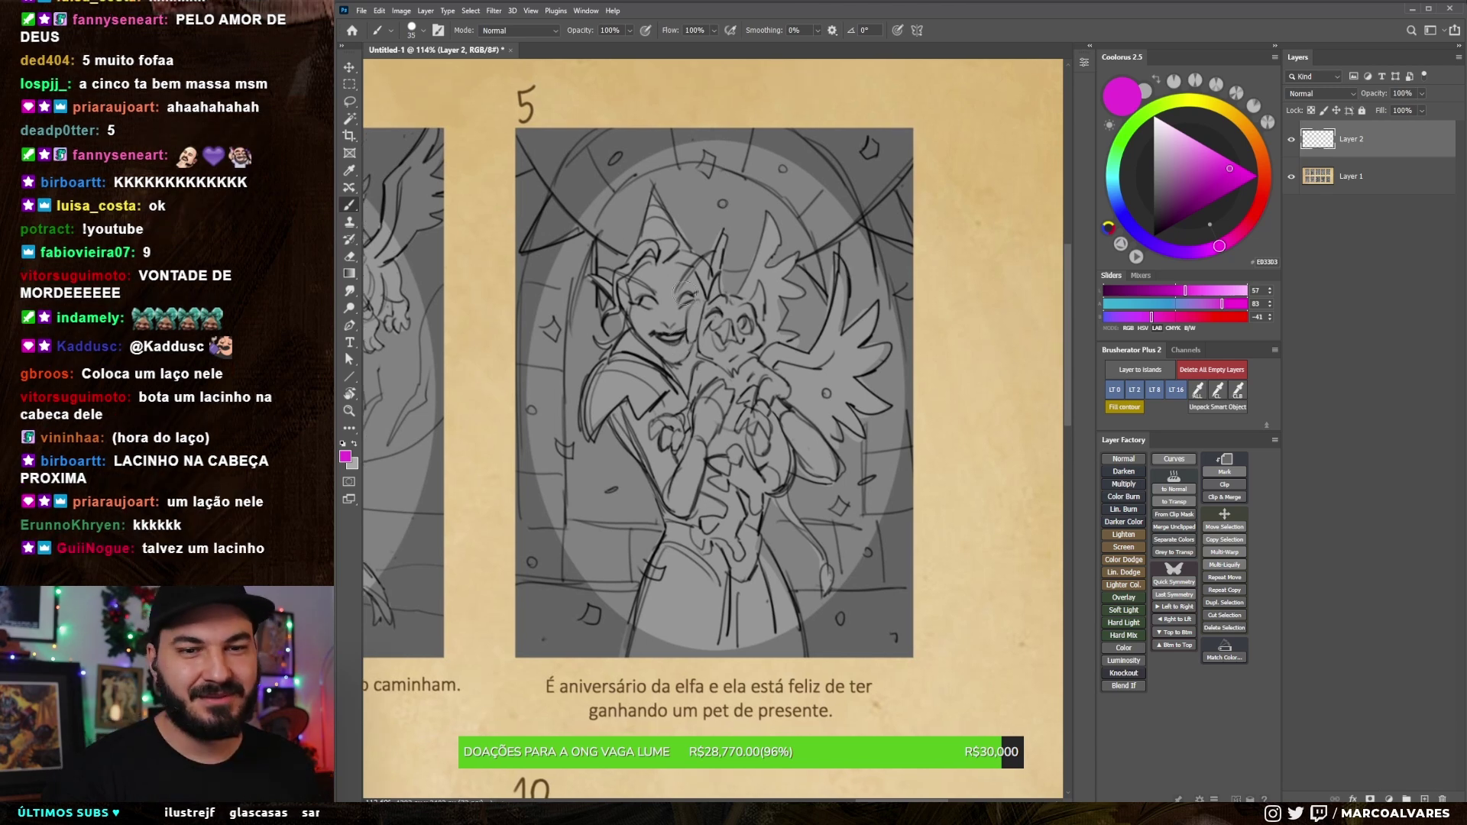
{"action": "mouse_move", "coordinate": [712, 267]}
{"action": "left_mouse_down"}
{"action": "mouse_move", "coordinate": [732, 299]}
{"action": "mouse_move", "coordinate": [765, 283]}
{"action": "mouse_move", "coordinate": [734, 306]}
{"action": "left_mouse_up"}
{"action": "key", "text": "ctrl+z"}
{"action": "key", "text": "ctrl+z"}
{"action": "key", "text": "ctrl+z"}
{"action": "key", "text": "bracketleft"}
{"action": "key", "text": "bracketright"}
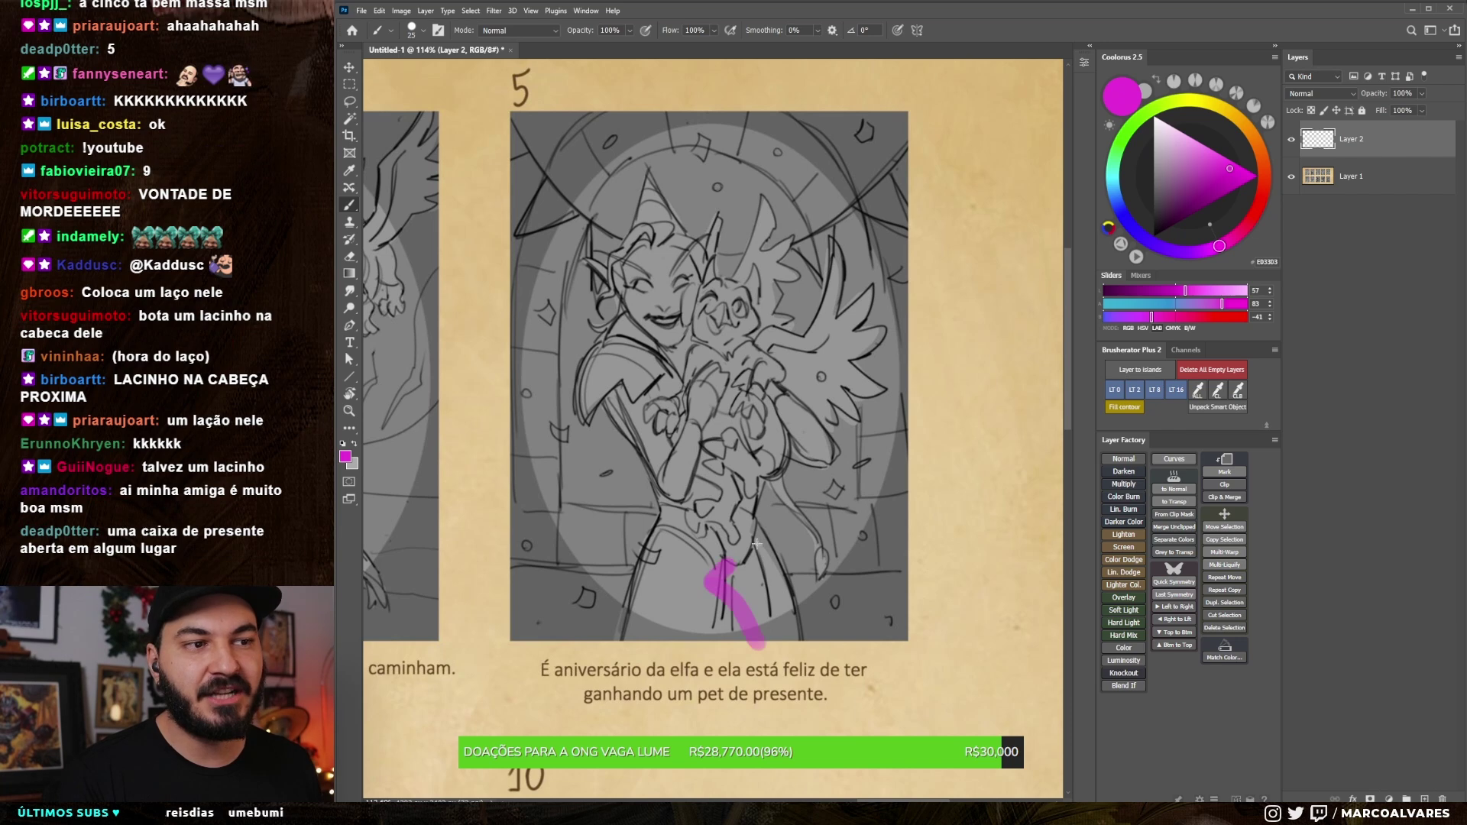
{"action": "left_click_drag", "start_coordinate": [753, 638], "coordinate": [851, 499]}
{"action": "key", "text": "ctrl+z"}
{"action": "key", "text": "bracketleft"}
{"action": "left_click_drag", "start_coordinate": [722, 570], "coordinate": [794, 520]}
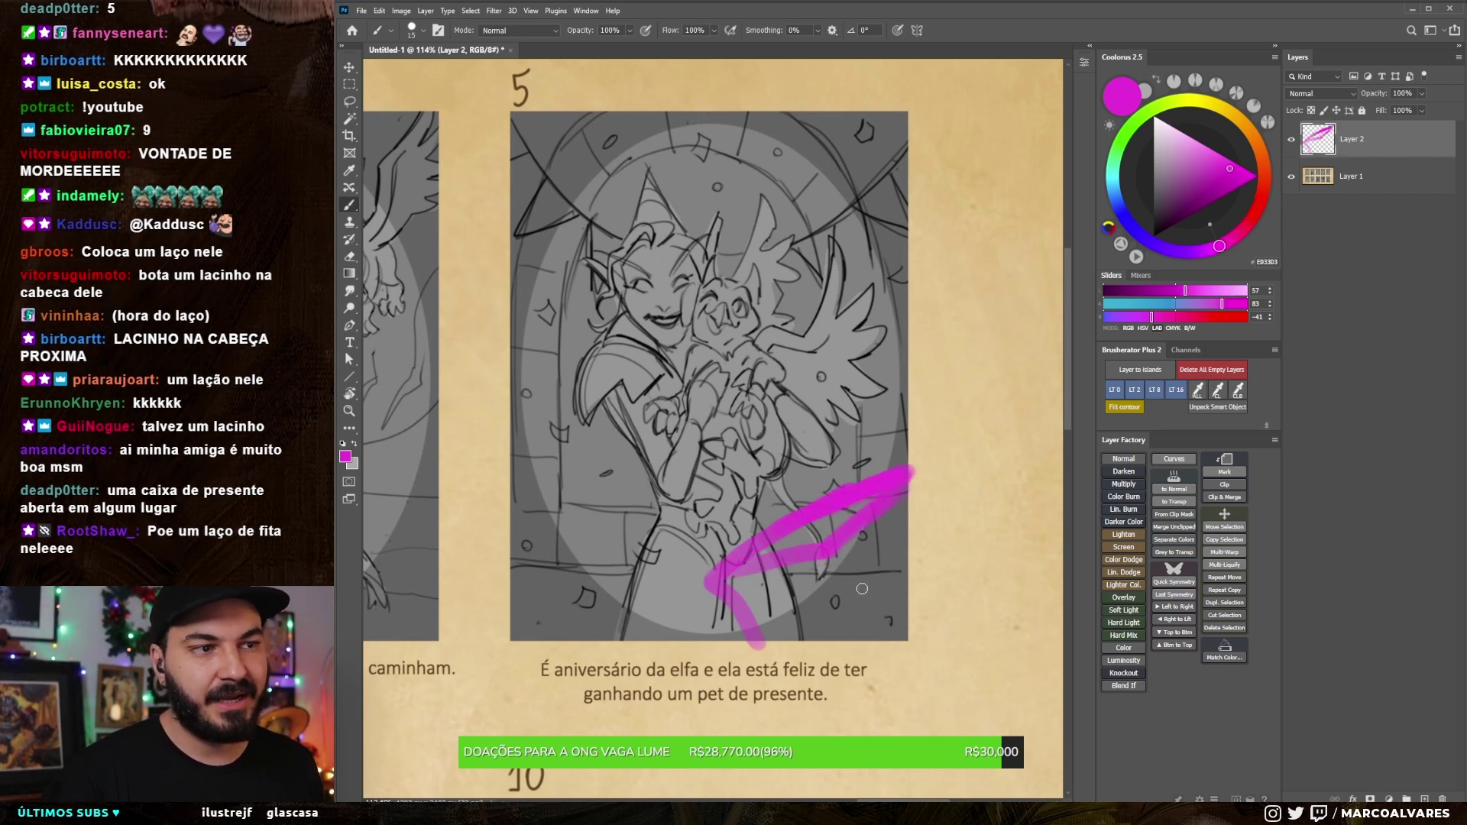
{"action": "key", "text": "bracketleft"}
{"action": "left_click_drag", "start_coordinate": [909, 547], "coordinate": [874, 418]}
{"action": "left_click_drag", "start_coordinate": [752, 526], "coordinate": [664, 547]}
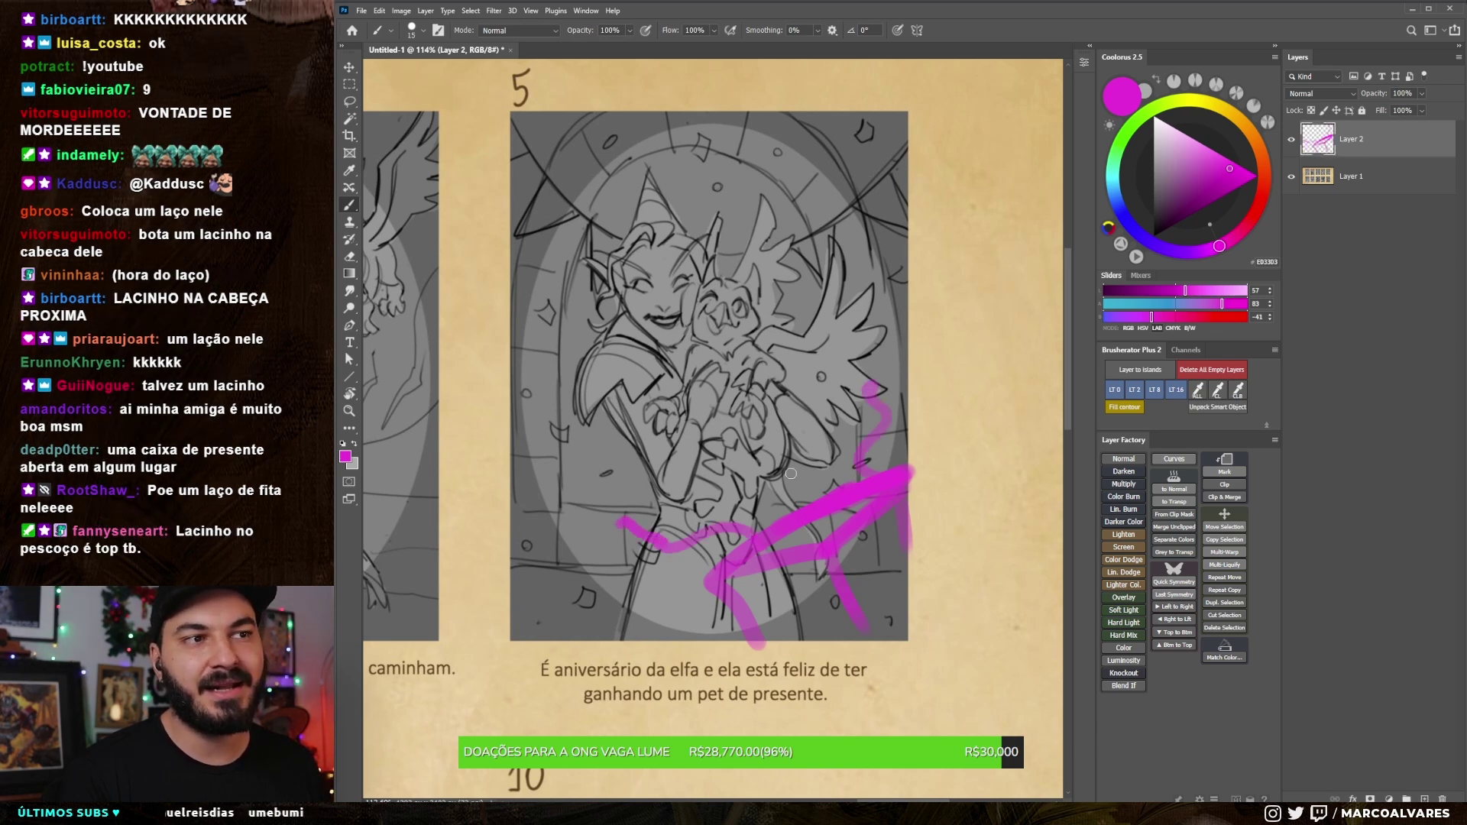
{"action": "key", "text": "ctrl+z"}
{"action": "key", "text": "ctrl+z"}
{"action": "key", "text": "ctrl+z"}
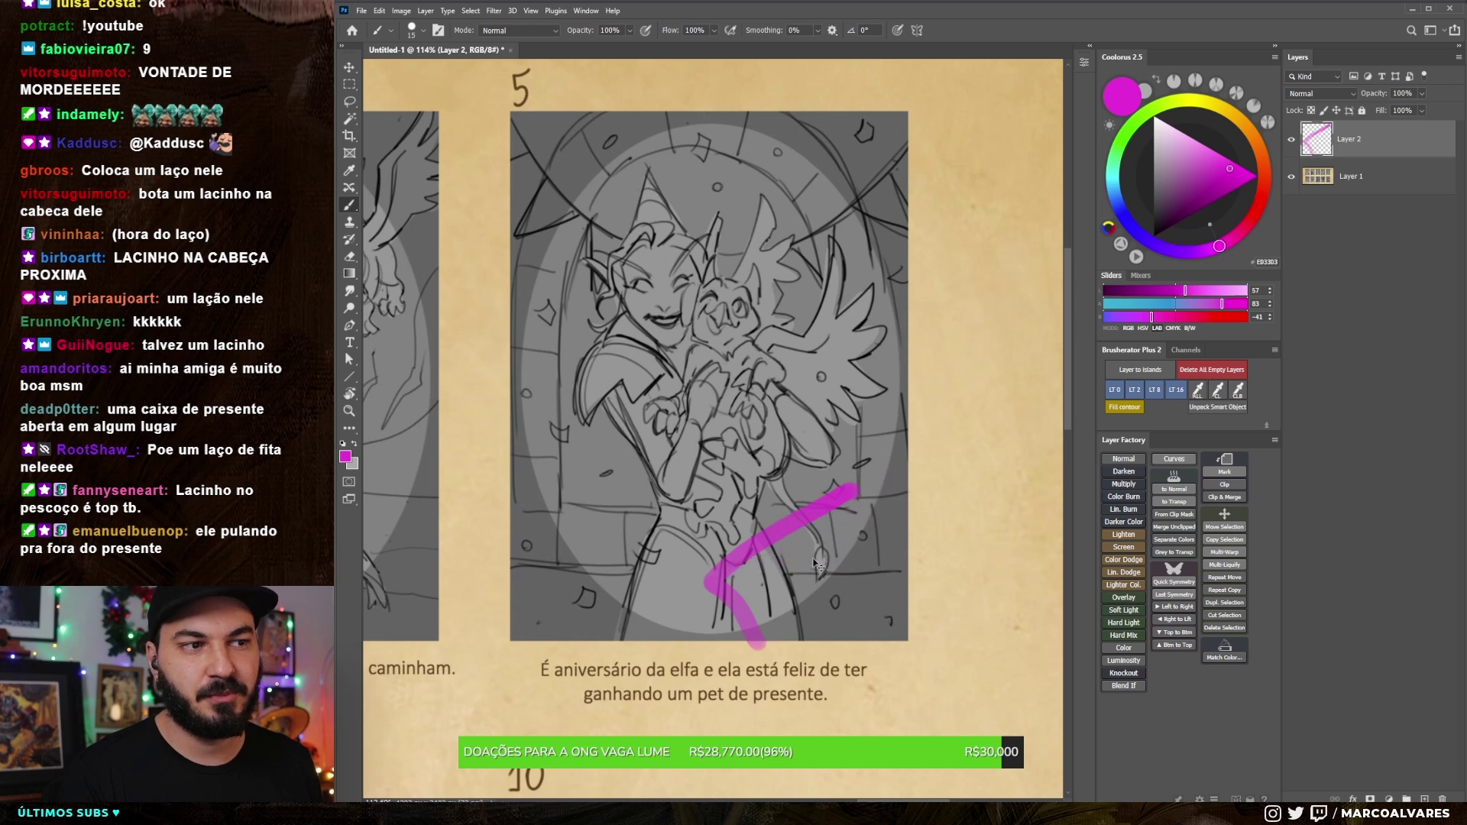
{"action": "key", "text": "ctrl+z"}
{"action": "key", "text": "ctrl+z"}
{"action": "left_click_drag", "start_coordinate": [809, 462], "coordinate": [830, 453]}
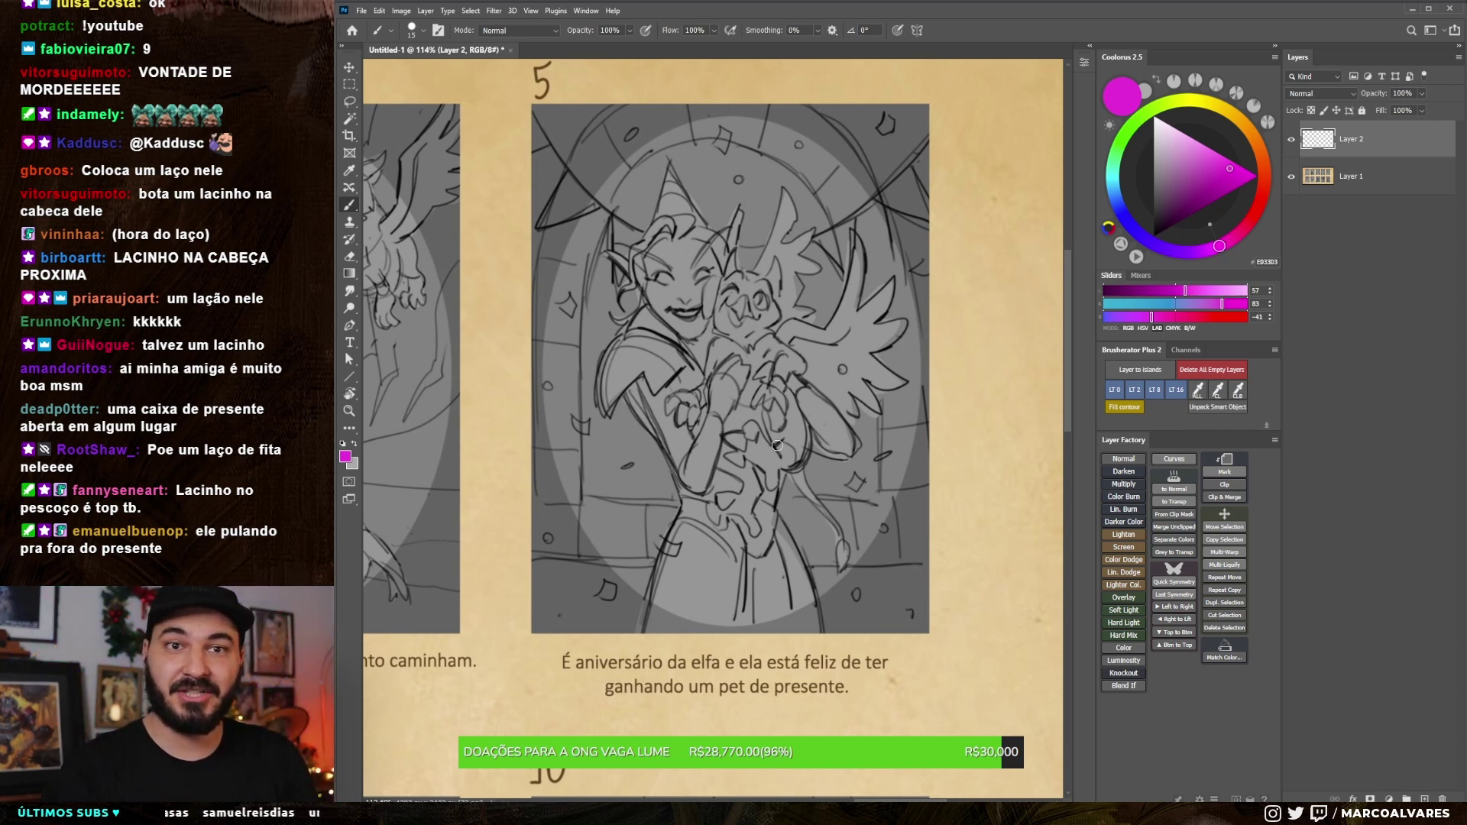
{"action": "key", "text": "bracketright"}
{"action": "key", "text": "bracketright"}
{"action": "key", "text": "bracketright"}
{"action": "left_click_drag", "start_coordinate": [774, 176], "coordinate": [898, 164]}
{"action": "mouse_move", "coordinate": [719, 473]}
{"action": "left_mouse_down"}
{"action": "mouse_move", "coordinate": [860, 420]}
{"action": "mouse_move", "coordinate": [871, 386]}
{"action": "mouse_move", "coordinate": [867, 458]}
{"action": "left_mouse_up"}
{"action": "mouse_move", "coordinate": [788, 428]}
{"action": "left_mouse_down"}
{"action": "mouse_move", "coordinate": [787, 493]}
{"action": "mouse_move", "coordinate": [787, 466]}
{"action": "left_mouse_up"}
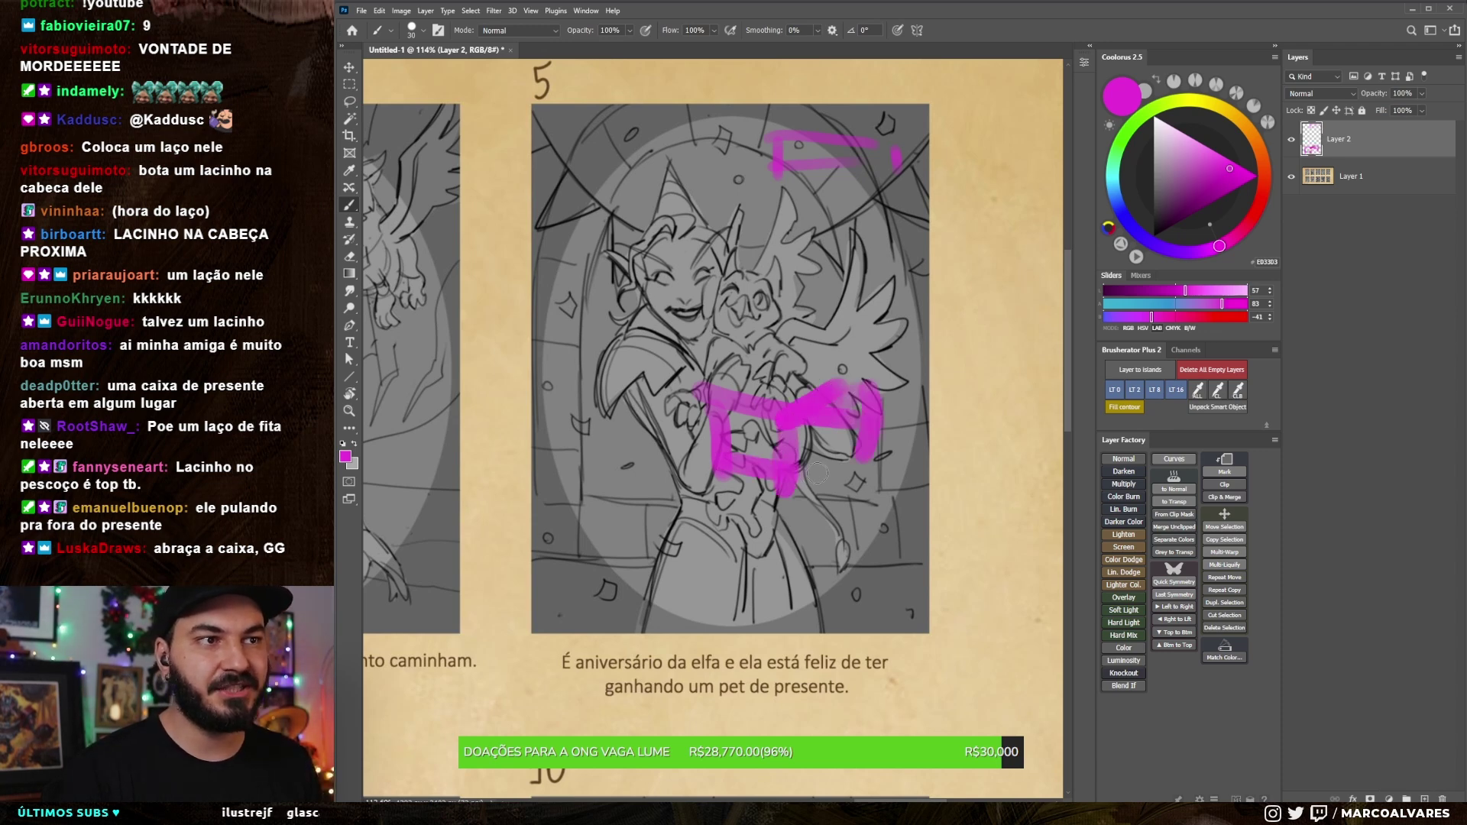
{"action": "key", "text": "ctrl+z"}
{"action": "key", "text": "ctrl+z"}
{"action": "key", "text": "ctrl+z"}
{"action": "key", "text": "ctrl+z"}
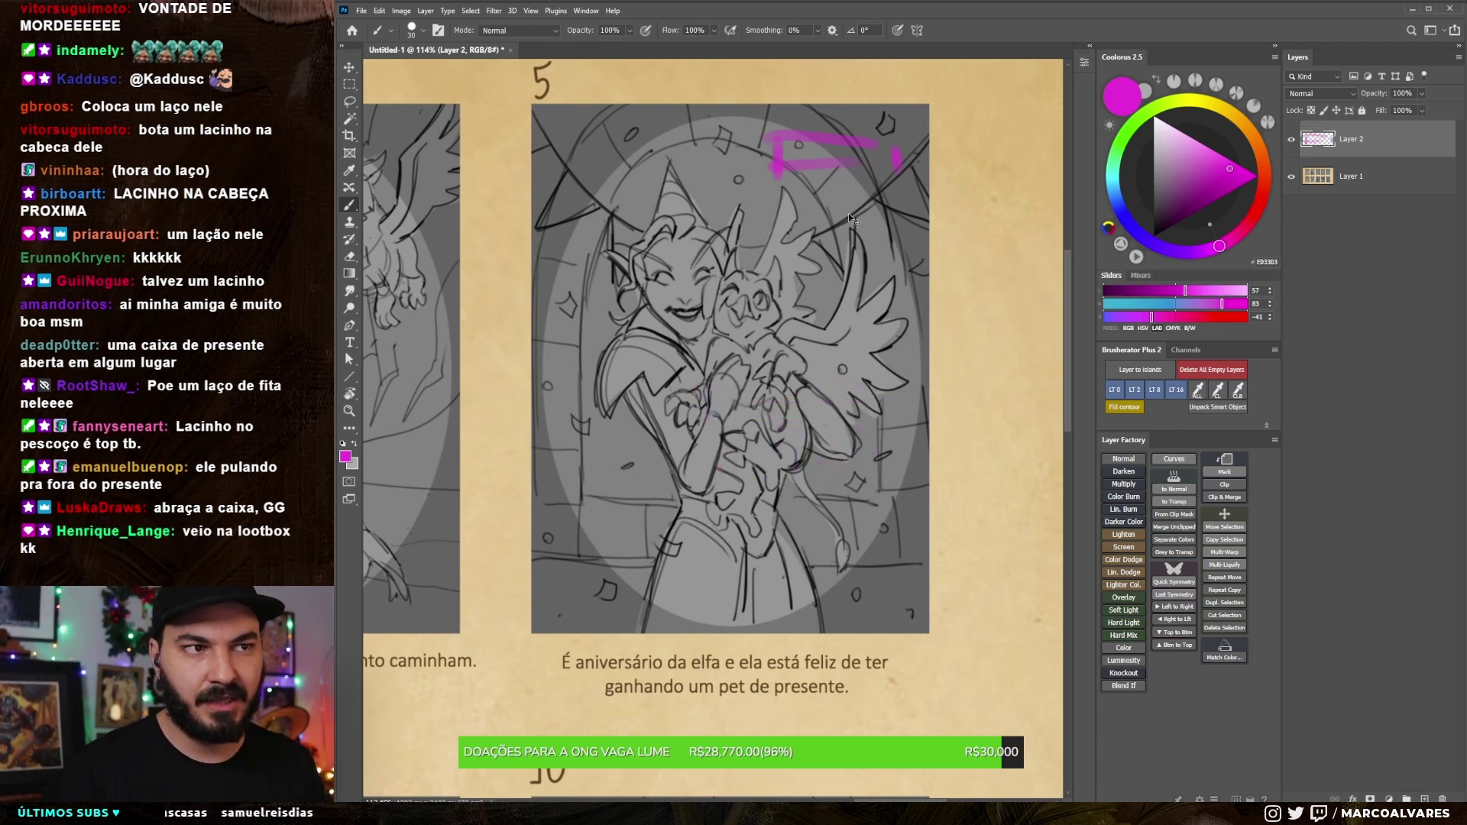
{"action": "key", "text": "ctrl+z"}
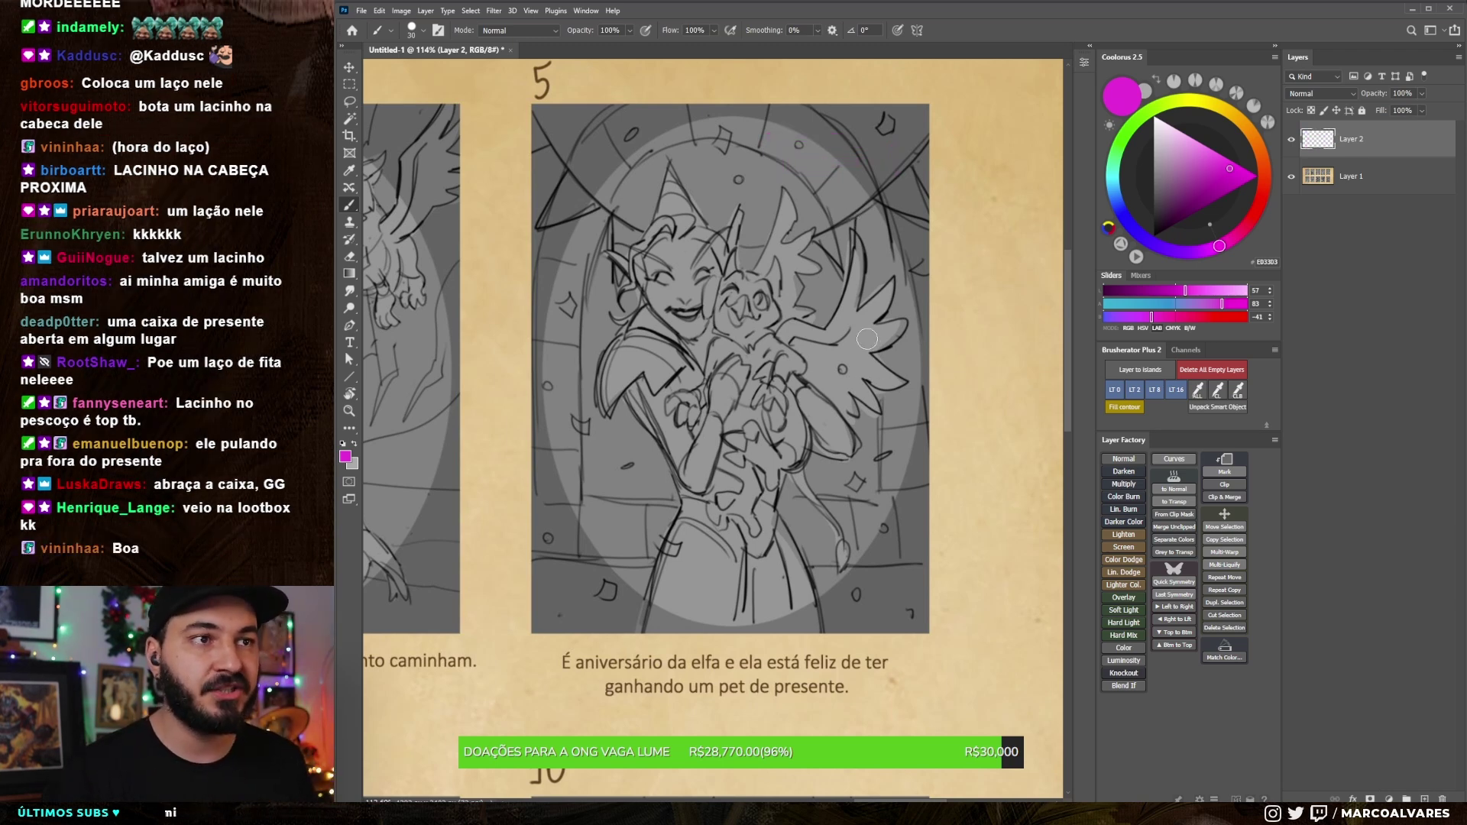
{"action": "left_click_drag", "start_coordinate": [867, 338], "coordinate": [879, 408]}
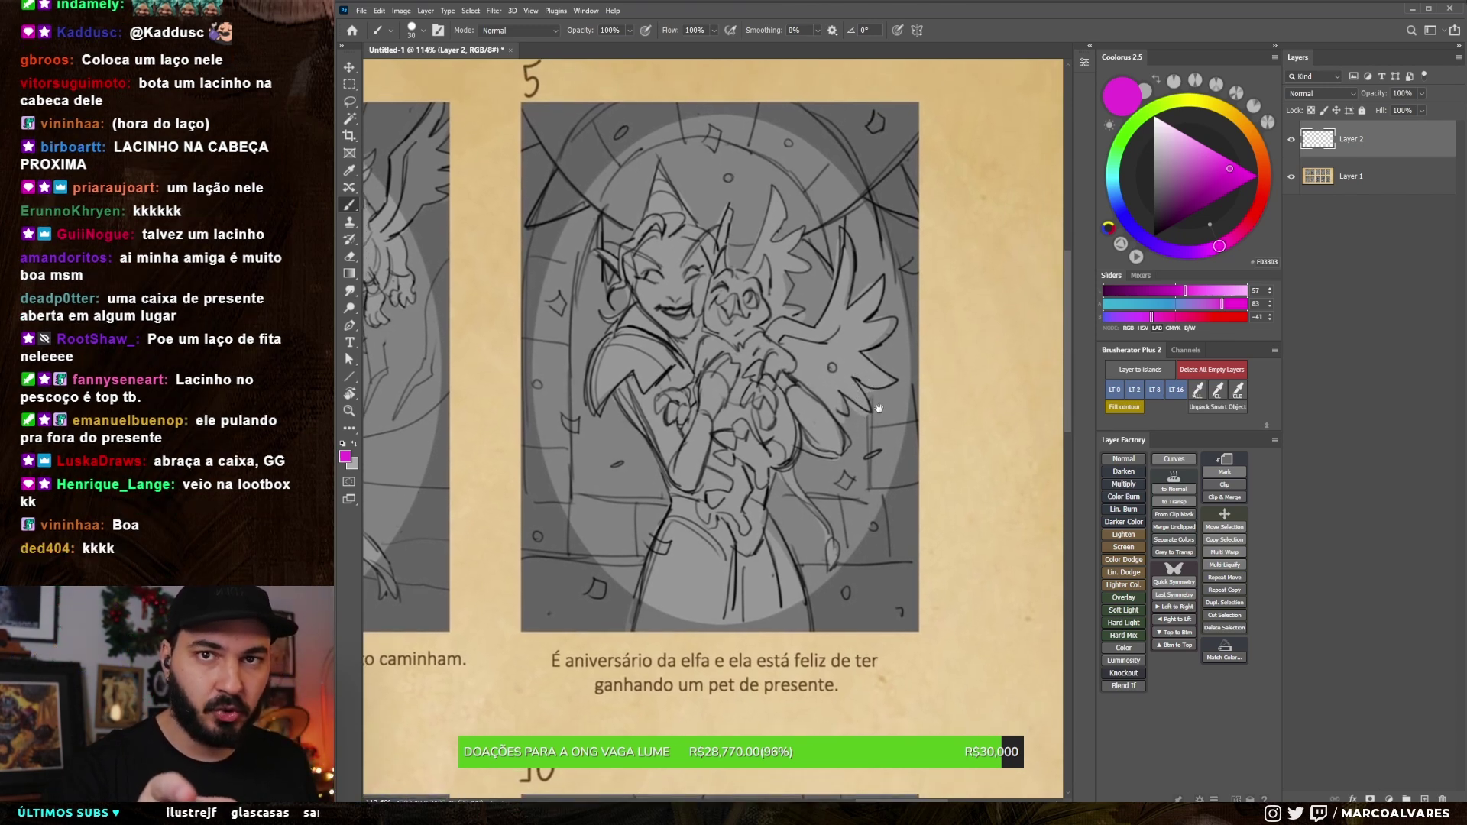
{"action": "mouse_move", "coordinate": [879, 408]}
{"action": "left_mouse_down"}
{"action": "mouse_move", "coordinate": [840, 458]}
{"action": "mouse_move", "coordinate": [789, 403]}
{"action": "left_mouse_up"}
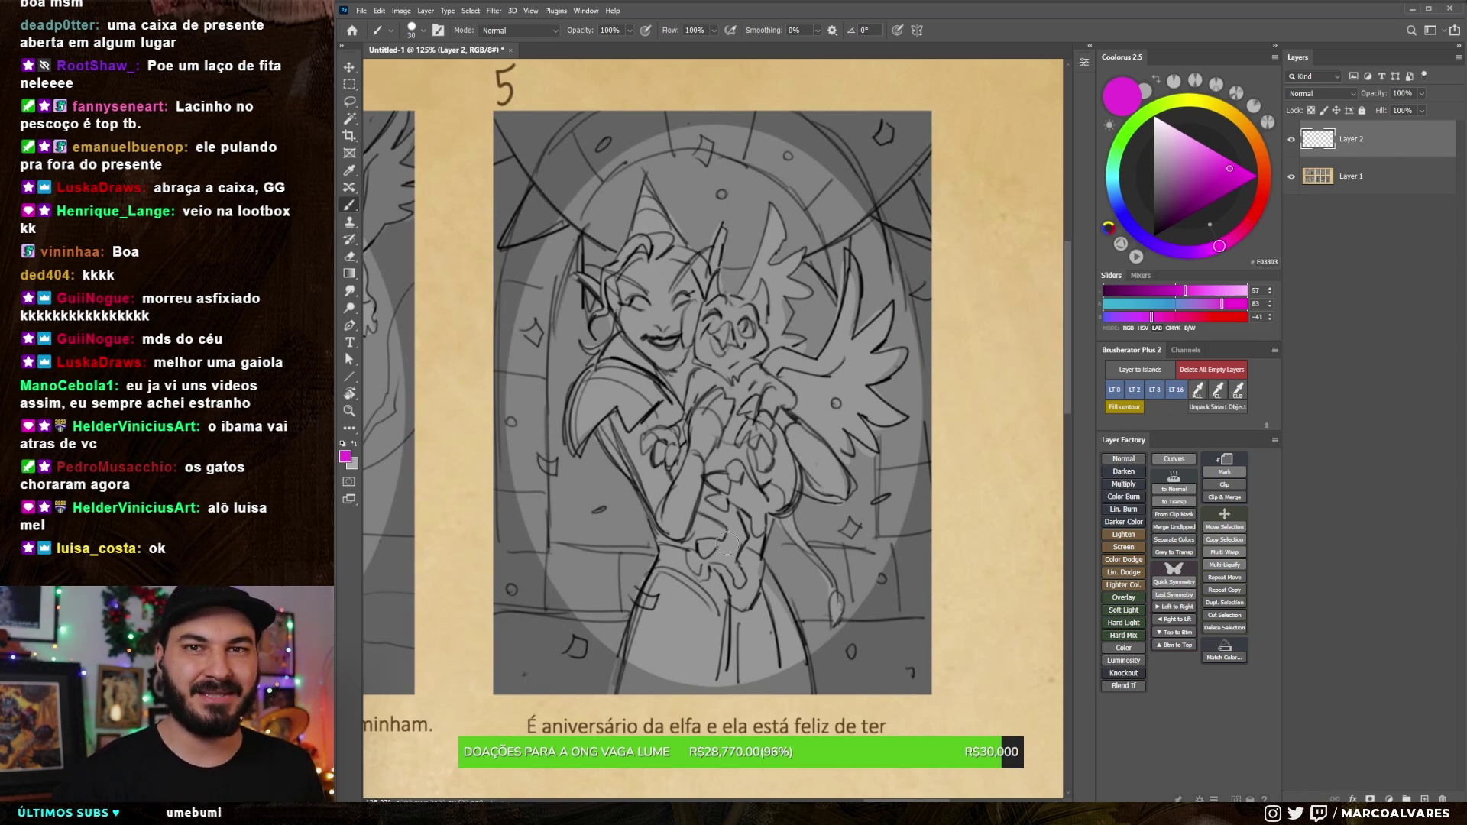
Step: Sketch magenta strokes under panel 5's figures, shrink the brush to 6, then undo them and a head circle
{"action": "mouse_move", "coordinate": [709, 608]}
{"action": "left_mouse_down"}
{"action": "mouse_move", "coordinate": [715, 719]}
{"action": "mouse_move", "coordinate": [673, 594]}
{"action": "left_mouse_up"}
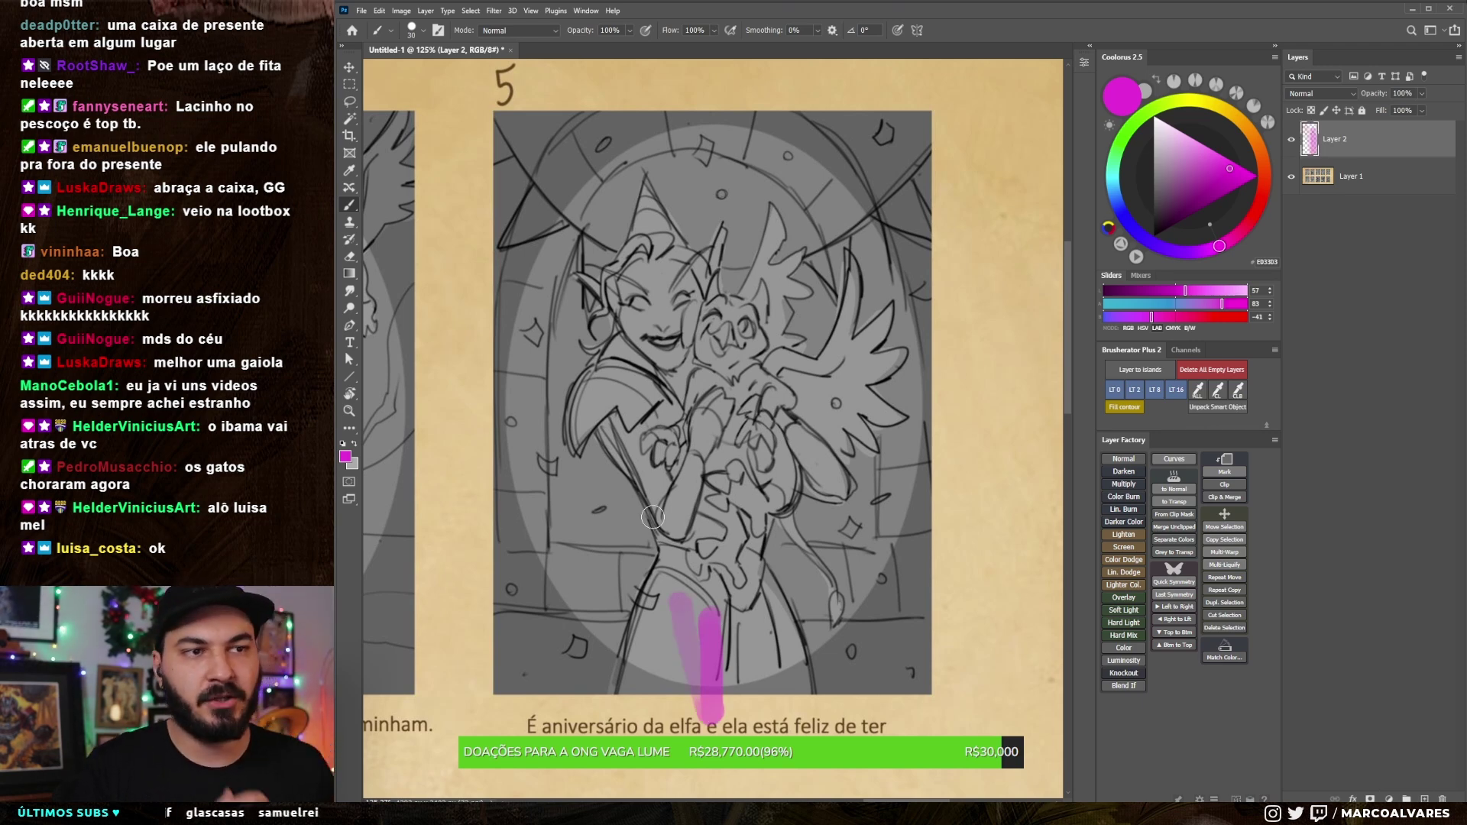
{"action": "key", "text": "bracketleft"}
{"action": "key", "text": "bracketleft"}
{"action": "key", "text": "bracketleft"}
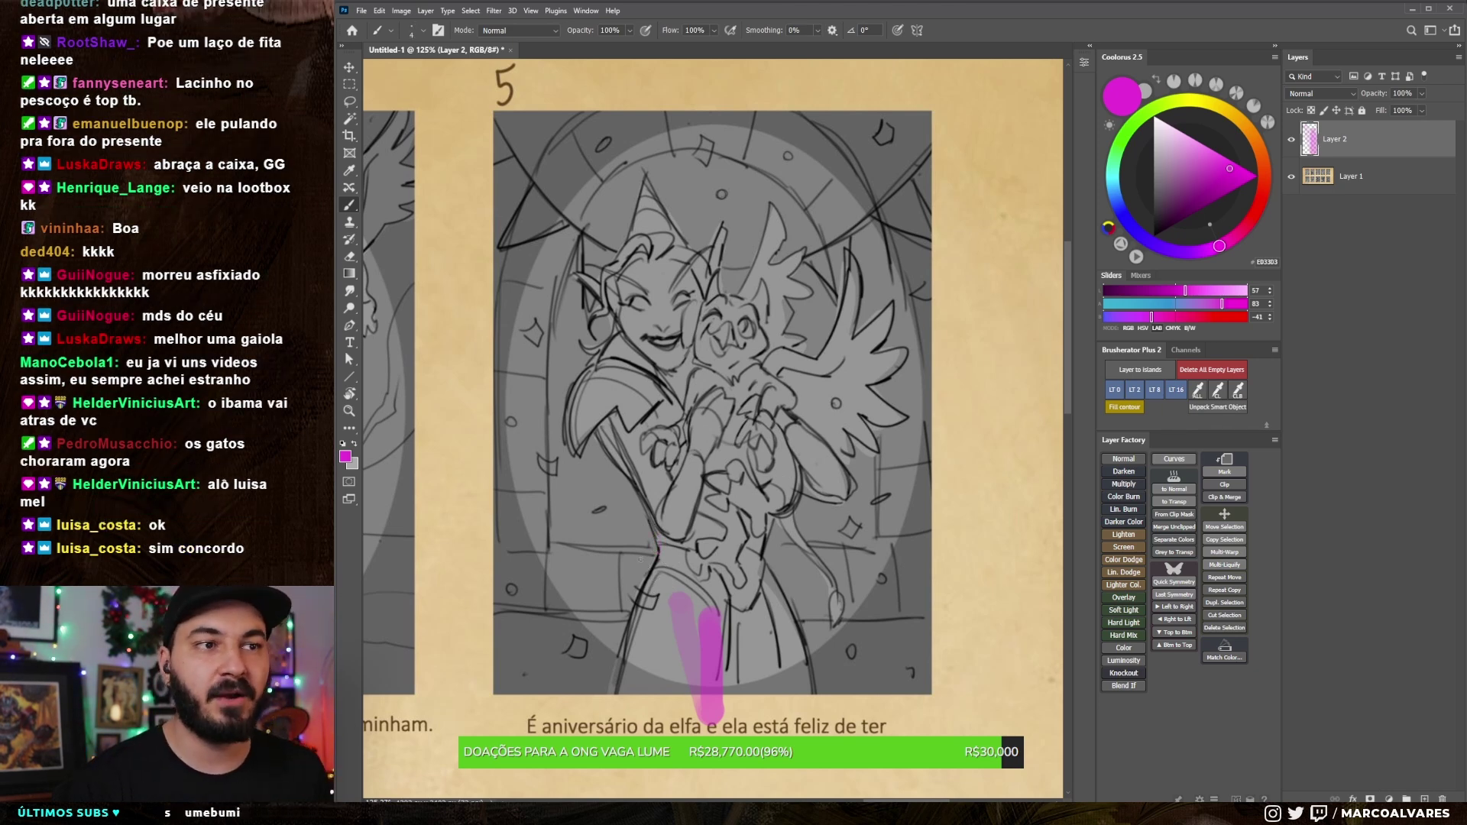
{"action": "key", "text": "ctrl+z"}
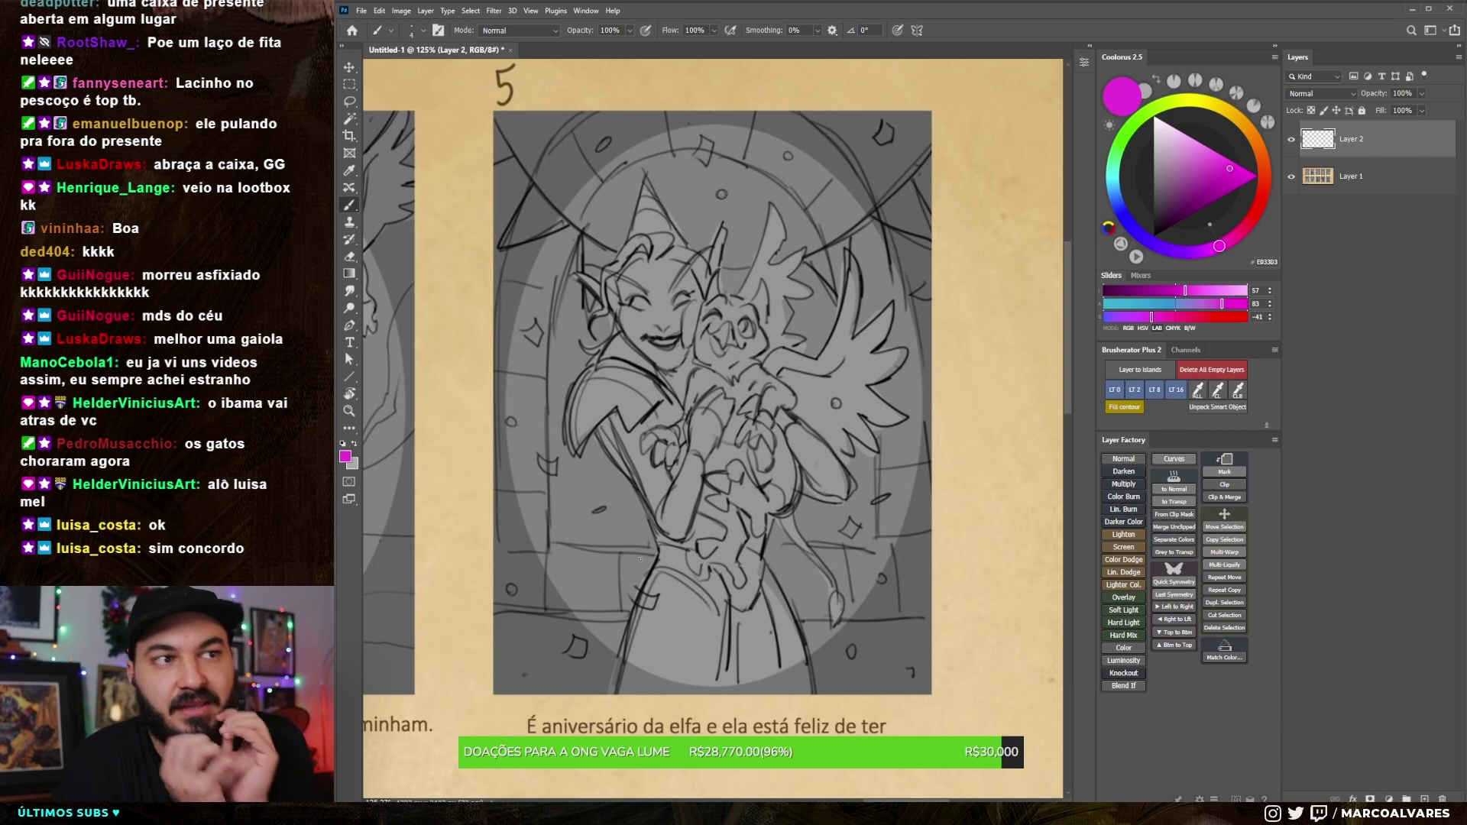
{"action": "left_click_drag", "start_coordinate": [692, 228], "coordinate": [707, 229]}
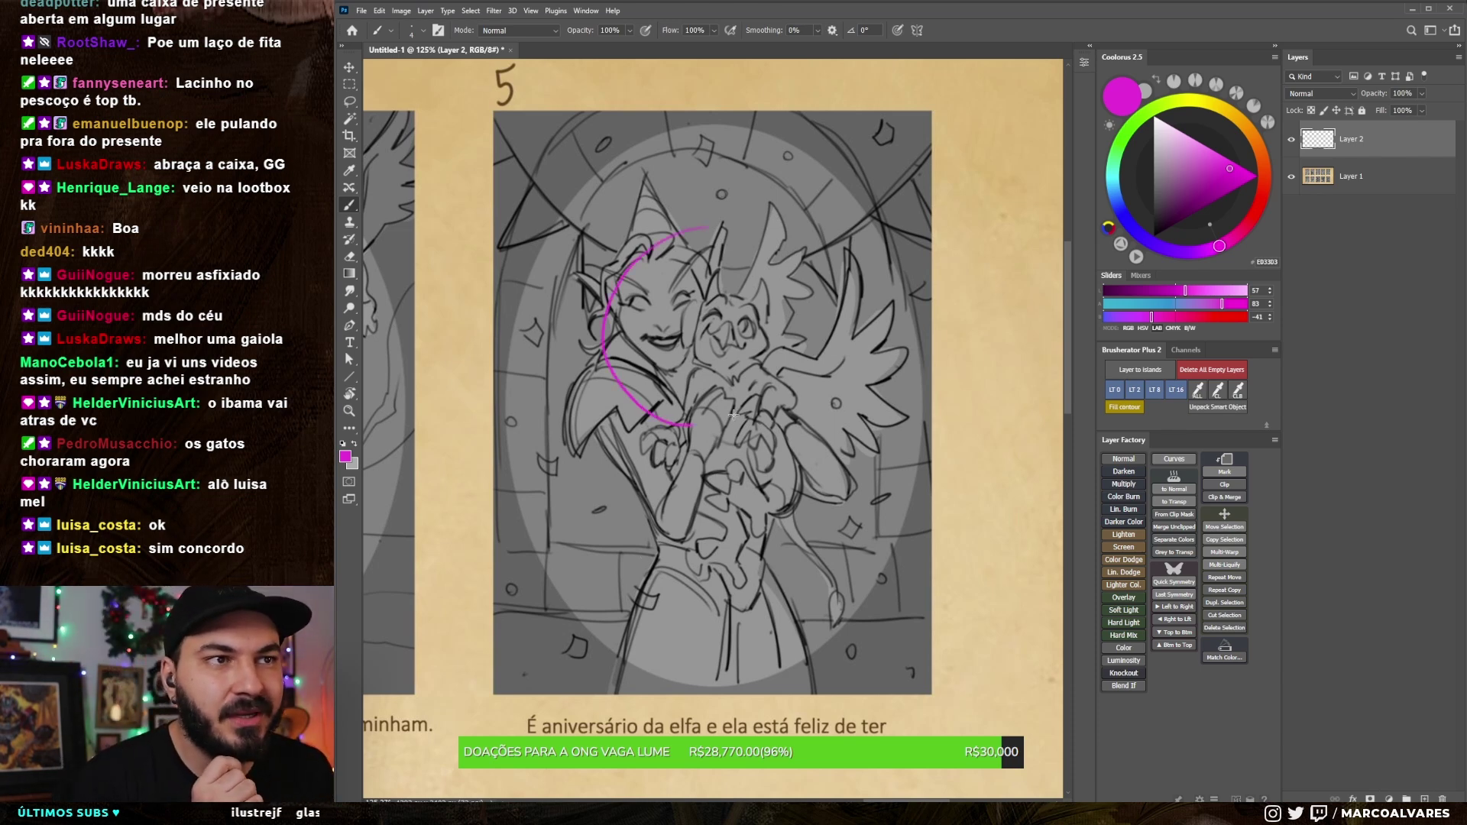
{"action": "key", "text": "ctrl+z"}
{"action": "scroll", "coordinate": [635, 787], "scroll_direction": "down", "scroll_amount": 1}
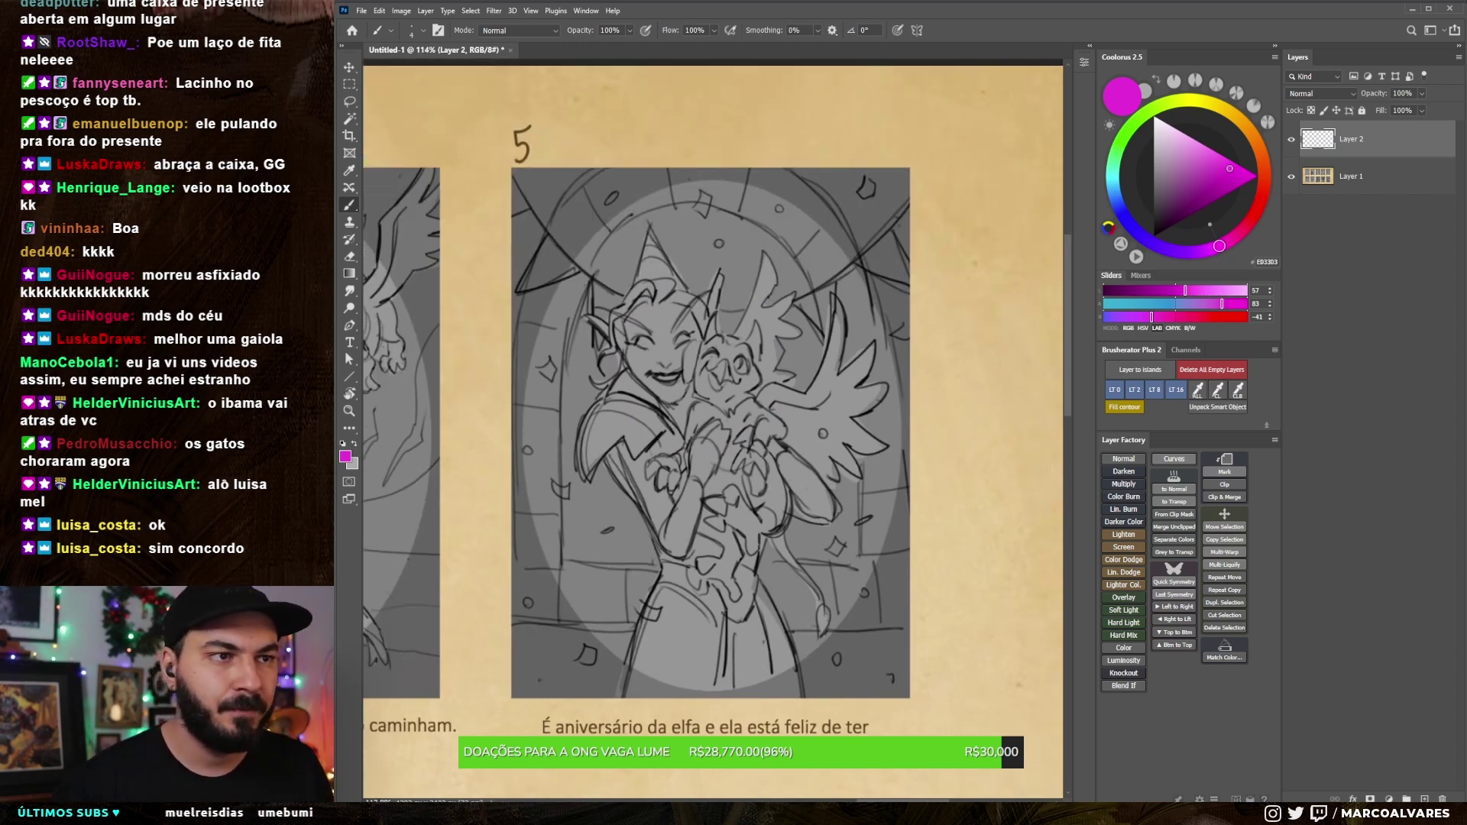
{"action": "scroll", "coordinate": [635, 788], "scroll_direction": "down", "scroll_amount": 5}
{"action": "scroll", "coordinate": [635, 787], "scroll_direction": "down", "scroll_amount": 3}
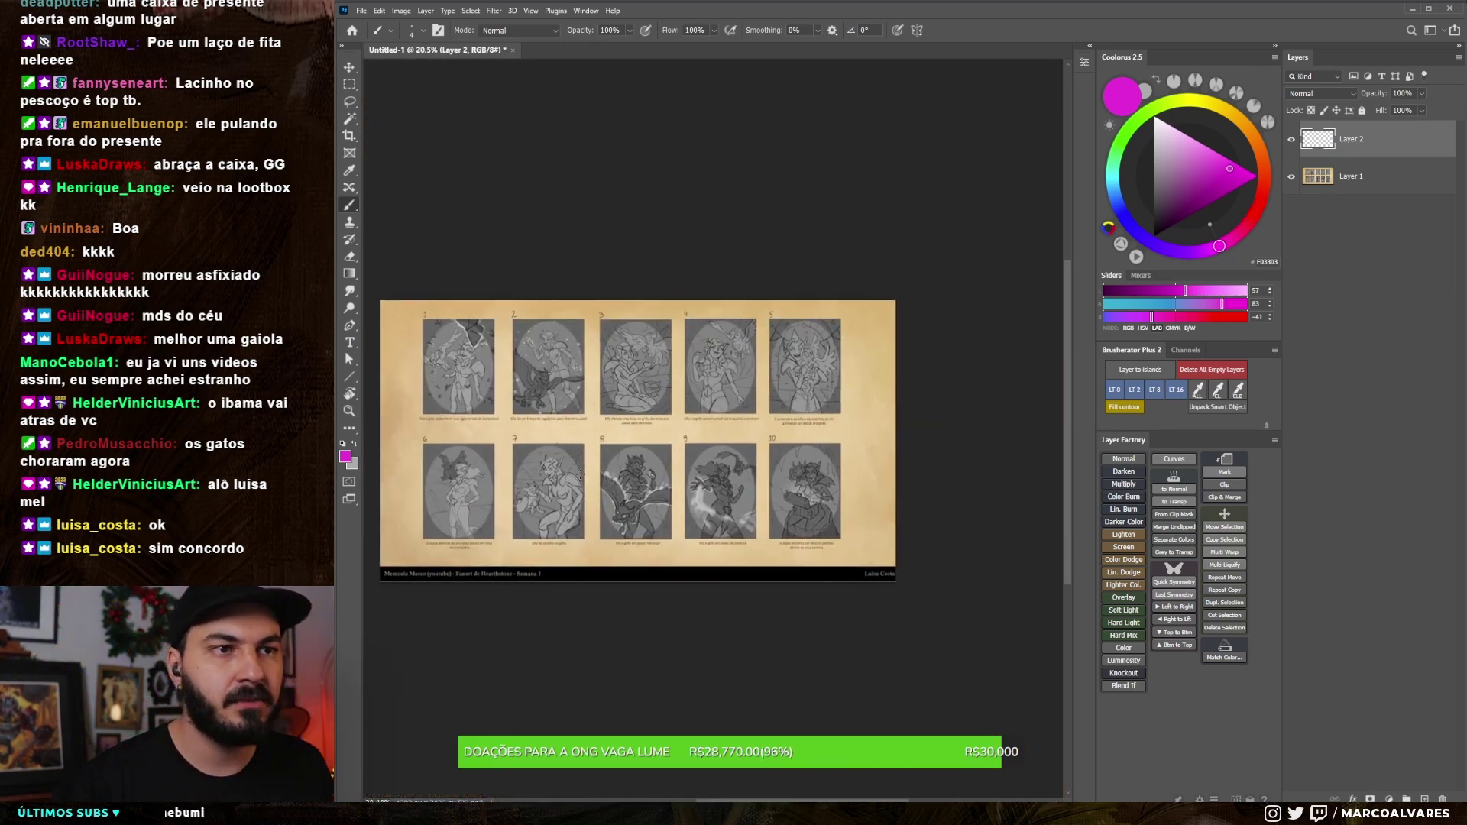
{"action": "scroll", "coordinate": [562, 475], "scroll_direction": "up", "scroll_amount": 2}
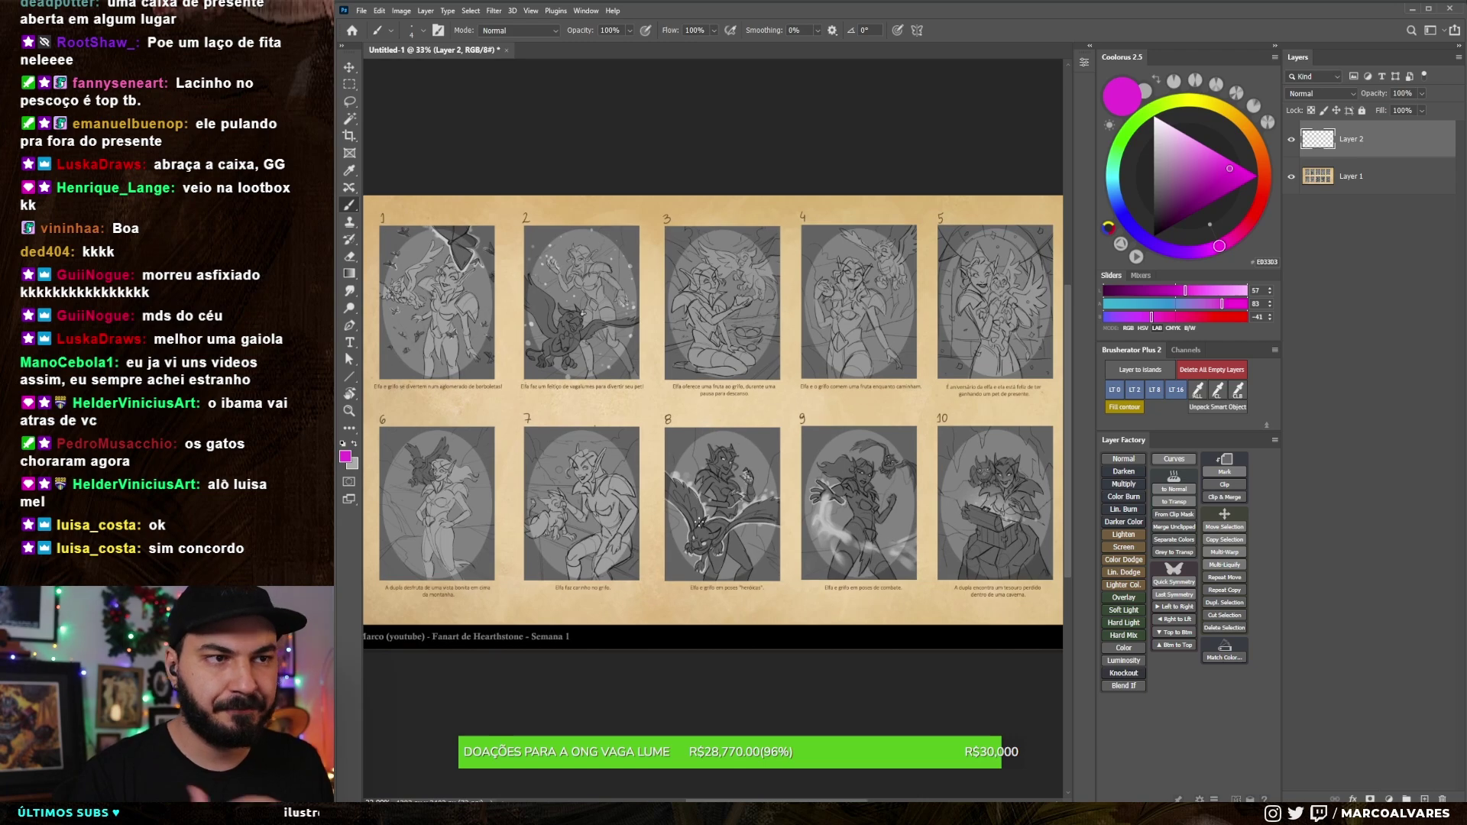
{"action": "scroll", "coordinate": [698, 521], "scroll_direction": "down", "scroll_amount": 1}
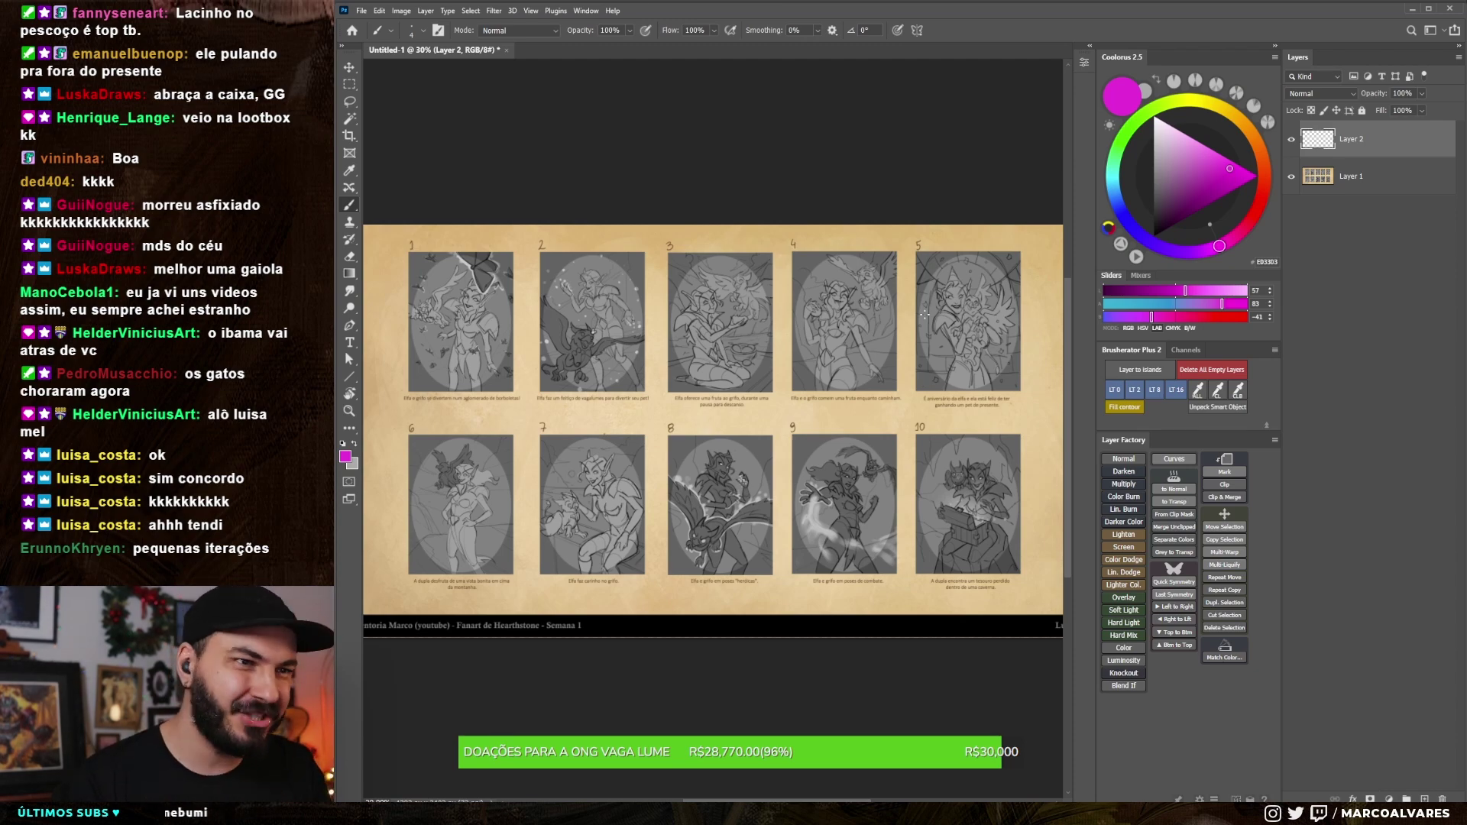
{"action": "scroll", "coordinate": [925, 313], "scroll_direction": "up", "scroll_amount": 2}
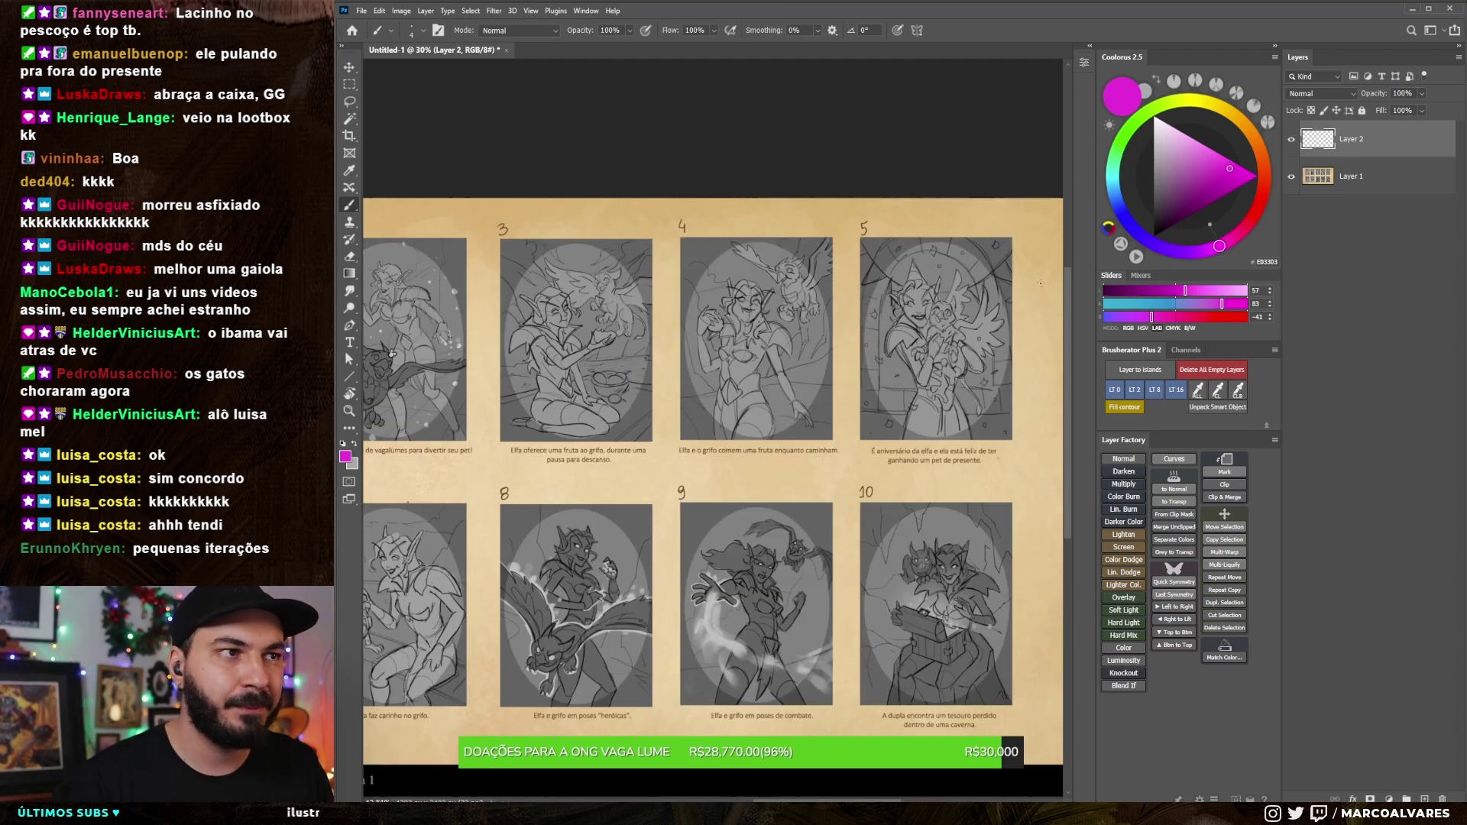
{"action": "scroll", "coordinate": [925, 313], "scroll_direction": "up", "scroll_amount": 3}
{"action": "scroll", "coordinate": [926, 383], "scroll_direction": "up", "scroll_amount": 2}
{"action": "scroll", "coordinate": [929, 480], "scroll_direction": "down", "scroll_amount": 1}
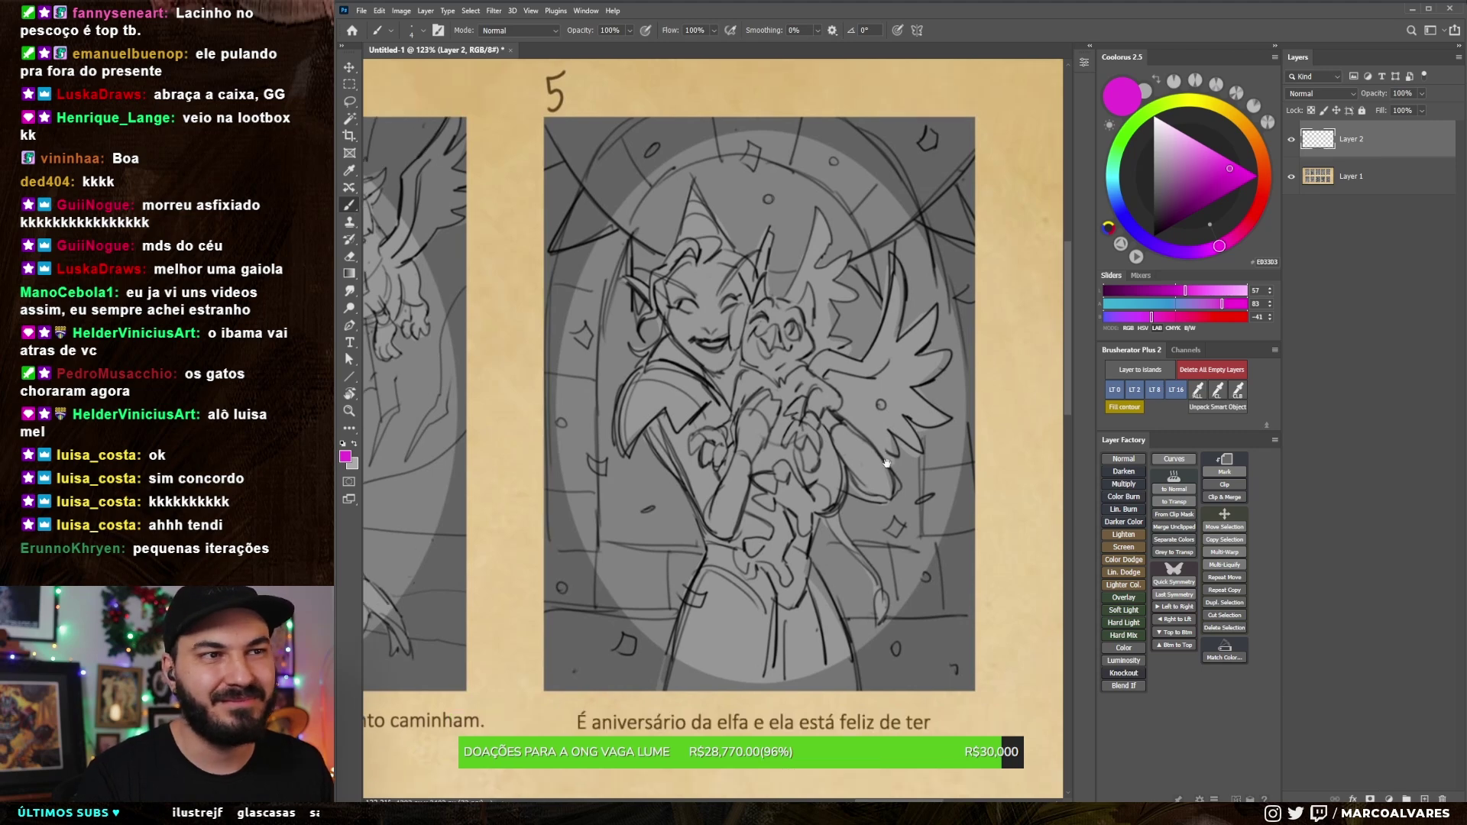
{"action": "scroll", "coordinate": [909, 466], "scroll_direction": "down", "scroll_amount": 1}
{"action": "scroll", "coordinate": [875, 441], "scroll_direction": "down", "scroll_amount": 1}
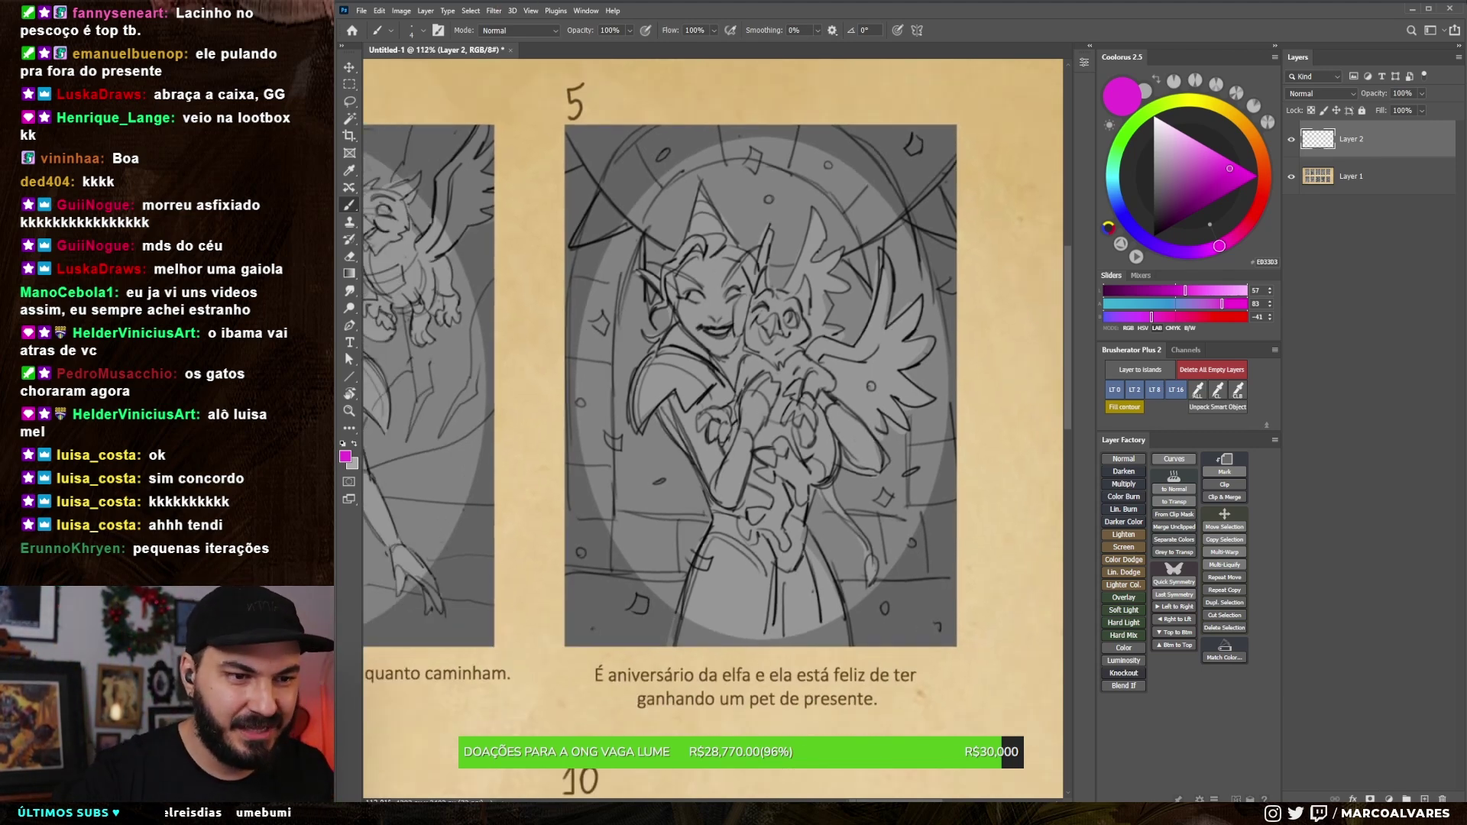
{"action": "key", "text": "alt+Tab"}
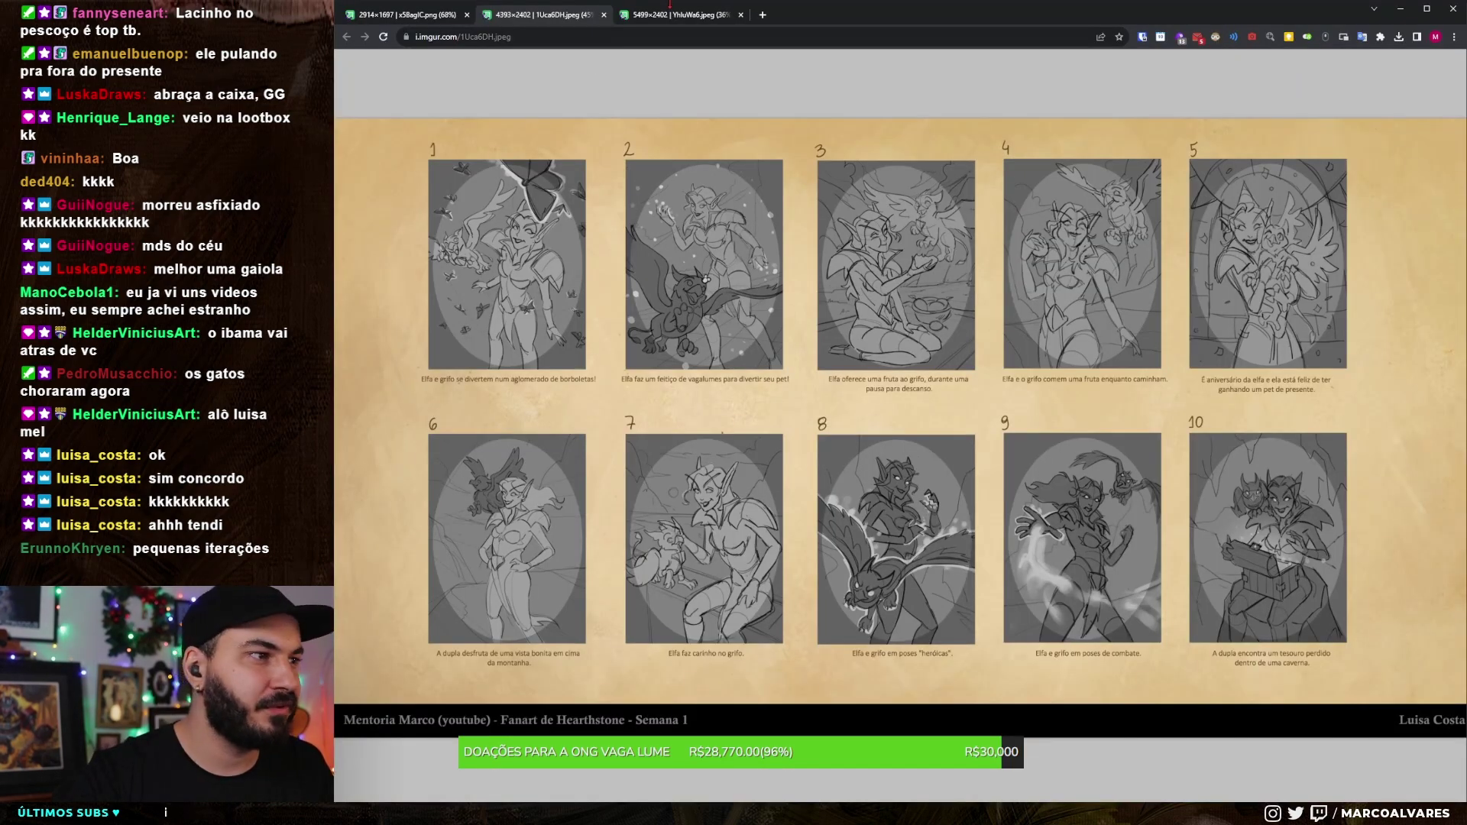
Step: Flip between the YhluWa6 and 1Uca6DH tabs and Photoshop, ending on the sketches 11–20 sheet
{"action": "left_click", "coordinate": [670, 6]}
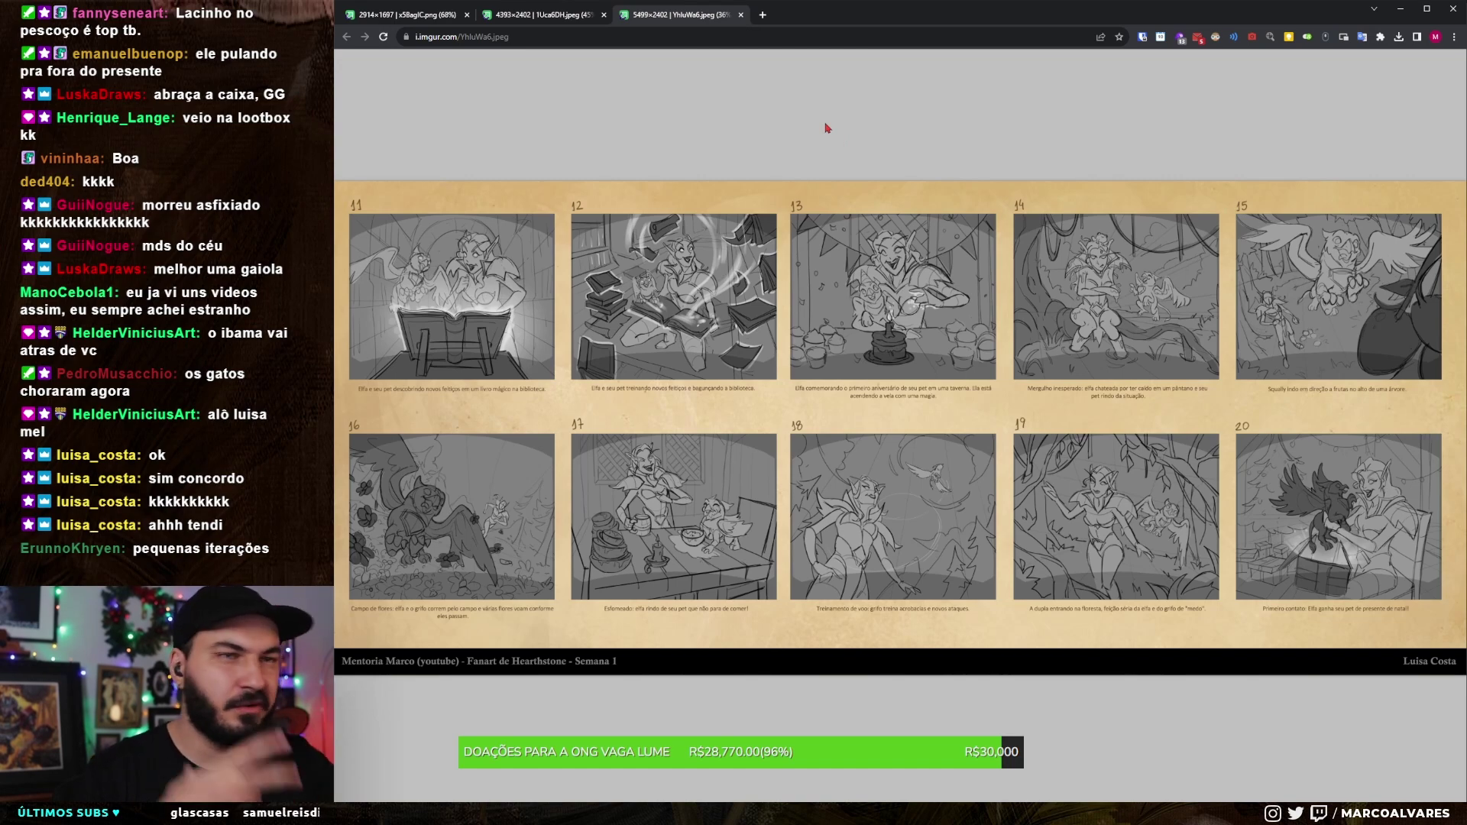
{"action": "left_click", "coordinate": [570, 15]}
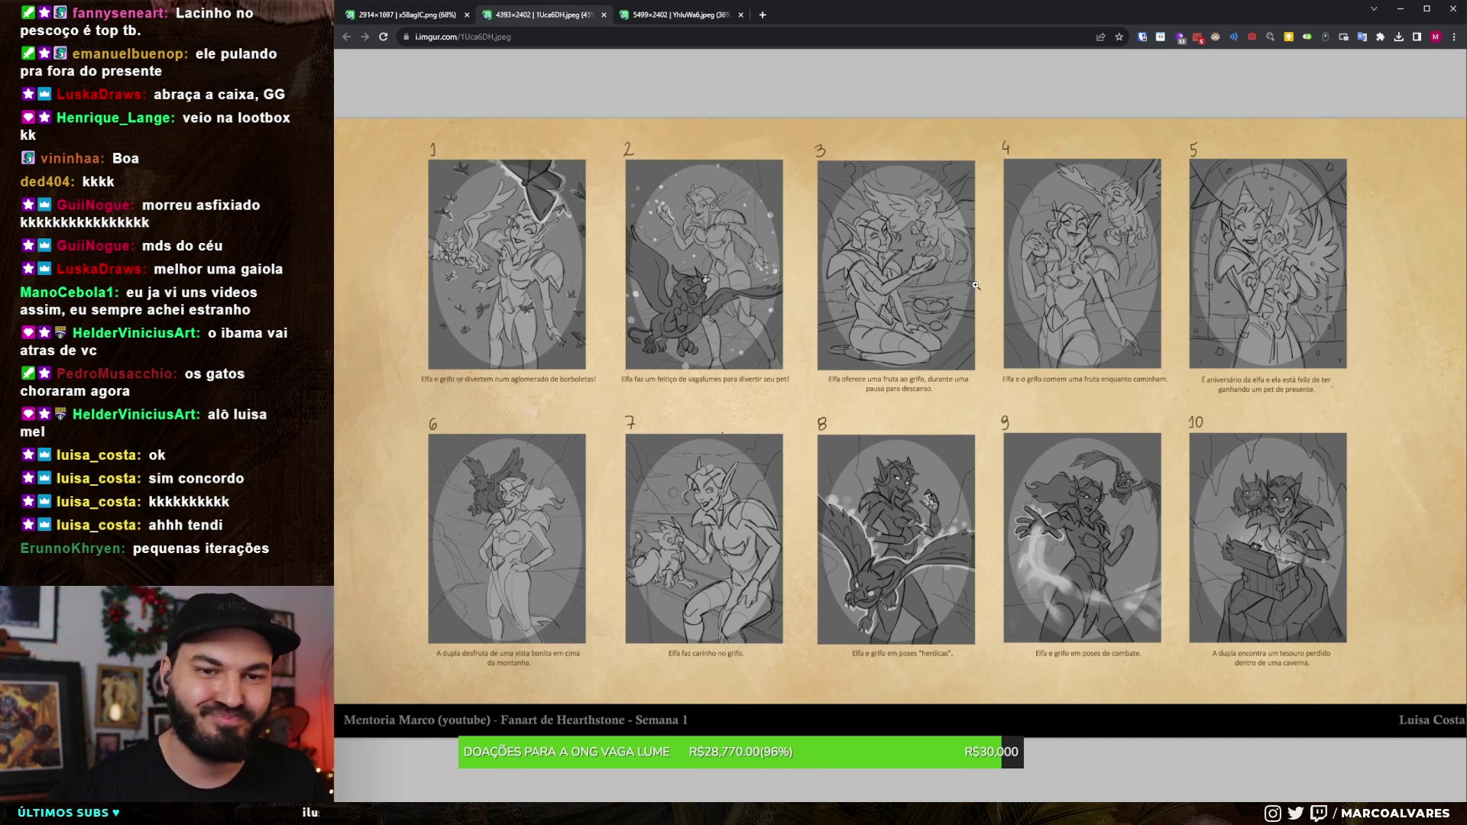
{"action": "key", "text": "alt+Tab"}
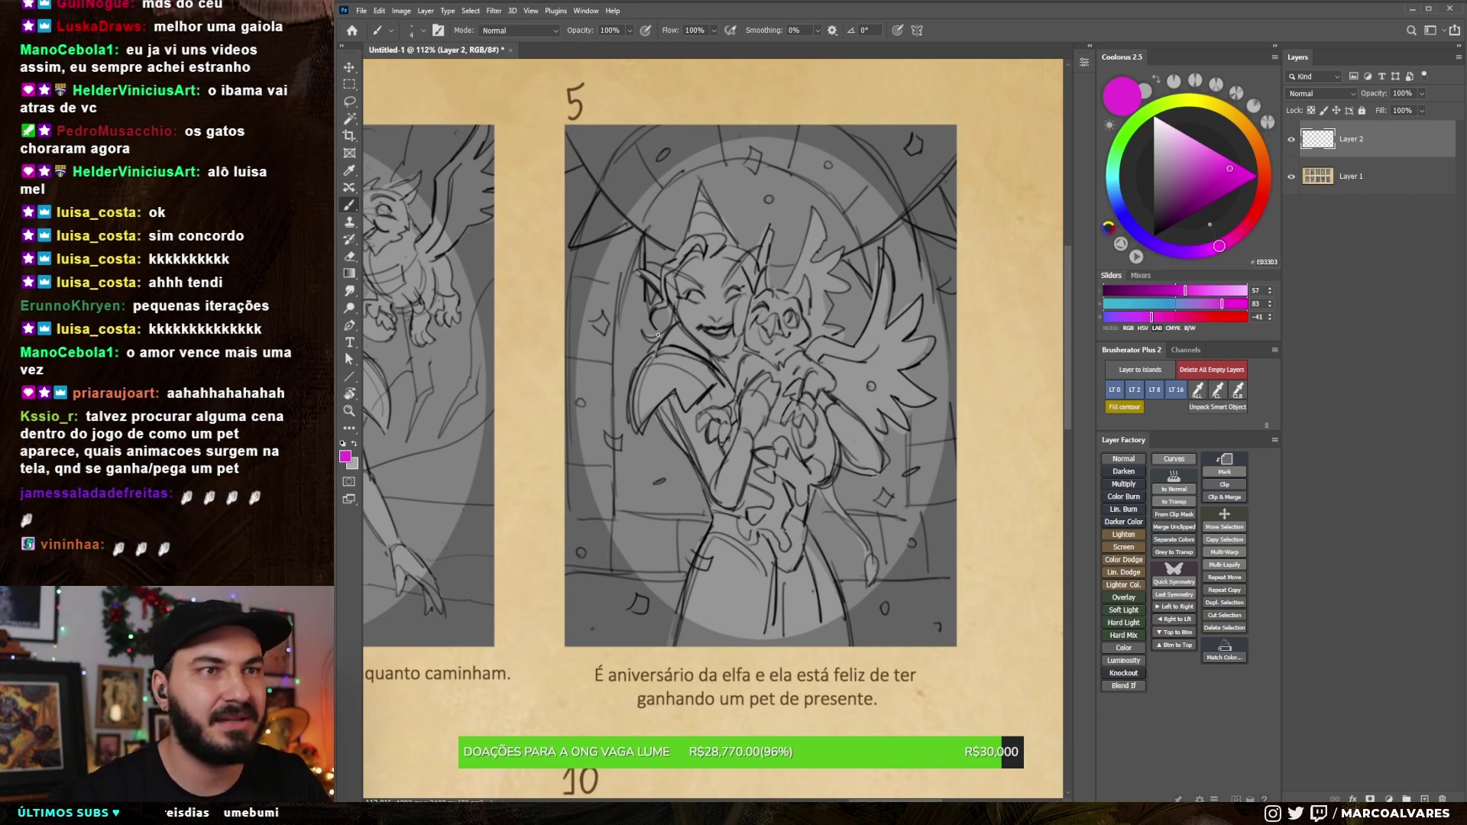
{"action": "key", "text": "alt+Tab"}
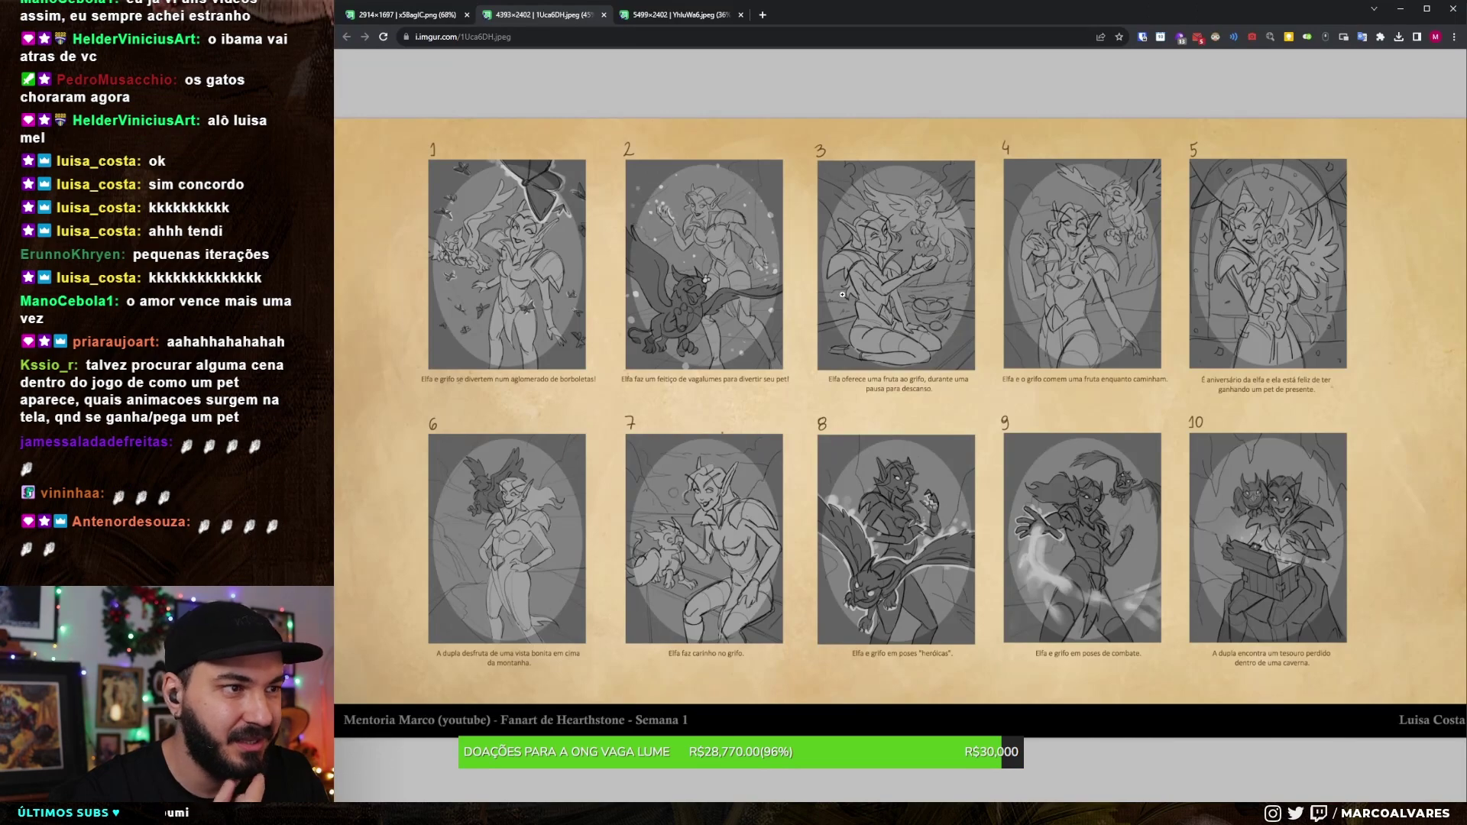
{"action": "key", "text": "ctrl+Tab"}
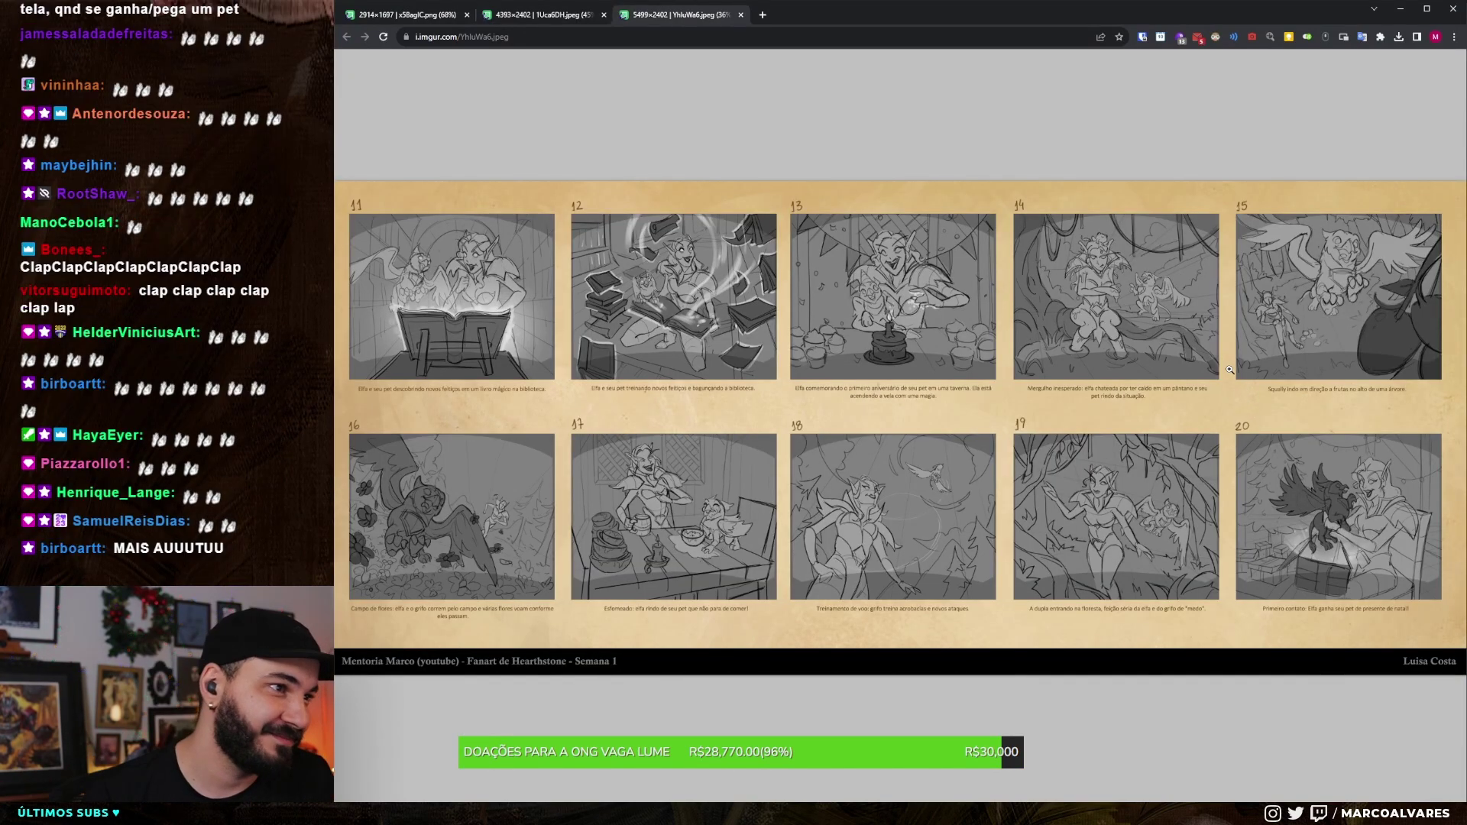
Step: View the 1Uca6DH sheet at 100% around panels 4 and 5, then return to the 11–20 sheet
{"action": "key", "text": "ctrl+shift+Tab"}
{"action": "left_click", "coordinate": [1076, 372]}
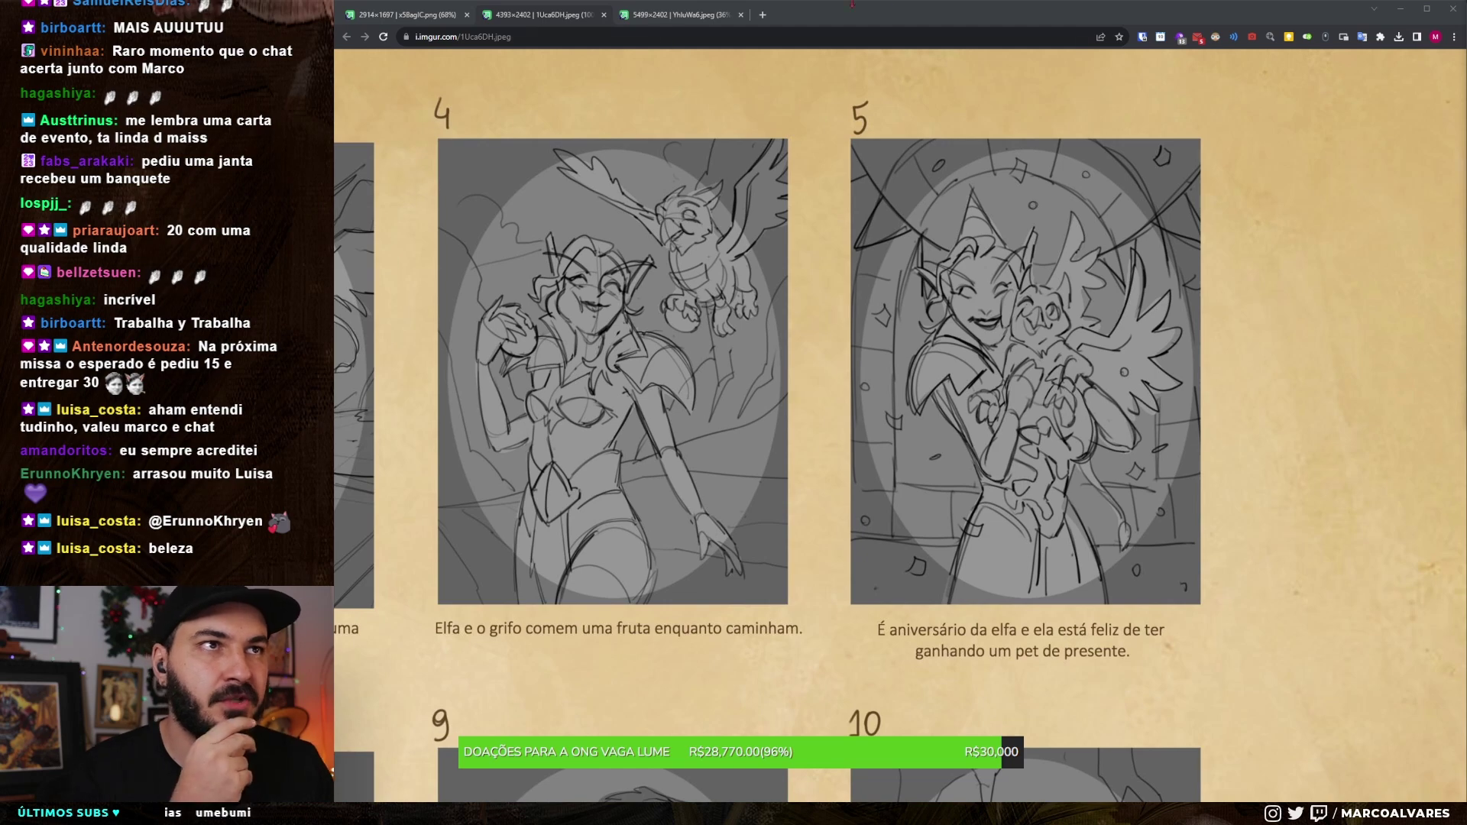
{"action": "left_click", "coordinate": [680, 15]}
{"action": "left_click", "coordinate": [639, 262]}
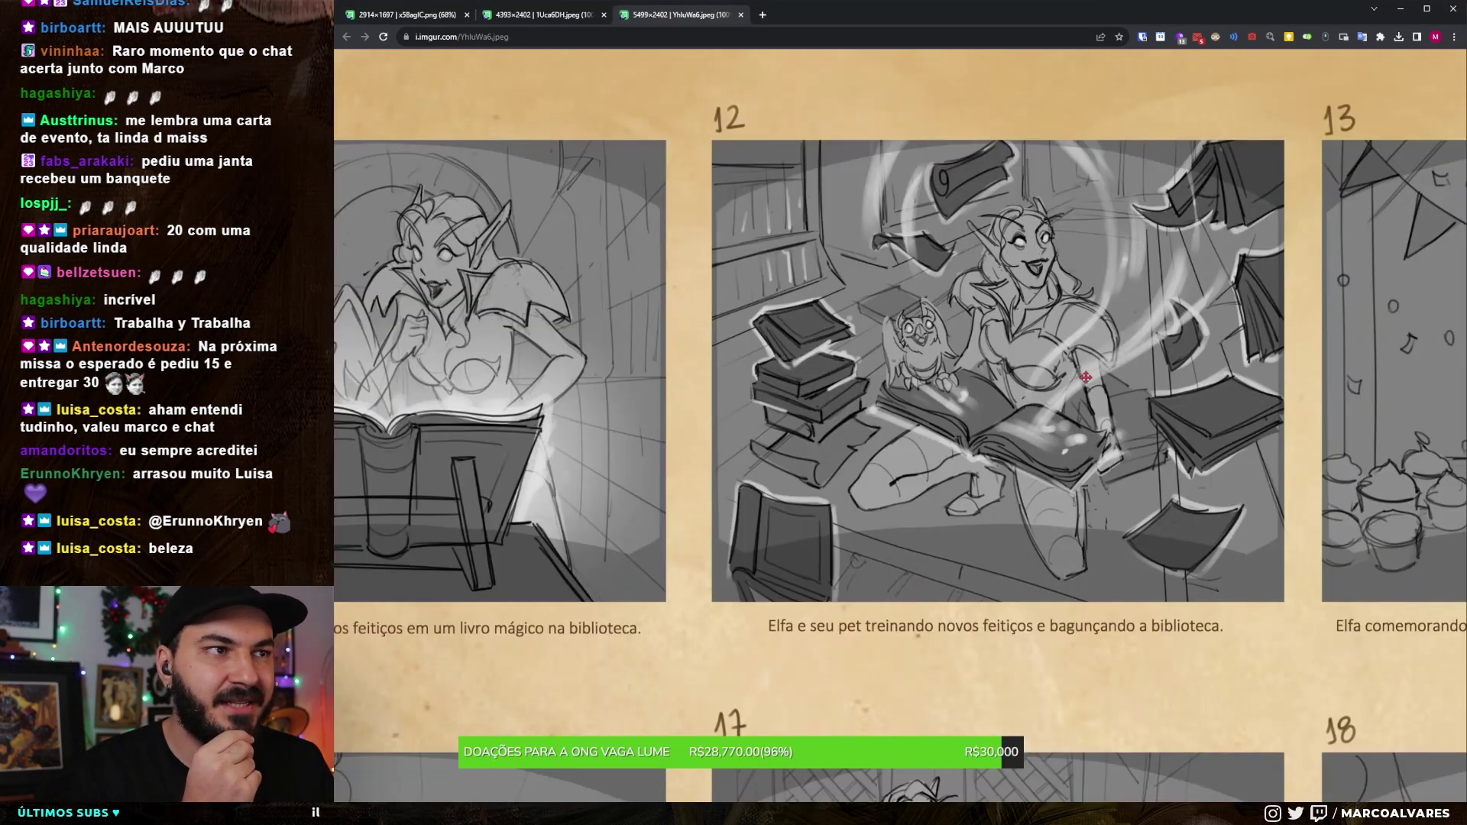
{"action": "scroll", "coordinate": [657, 327], "scroll_direction": "right", "scroll_amount": 2}
{"action": "left_click", "coordinate": [821, 374]}
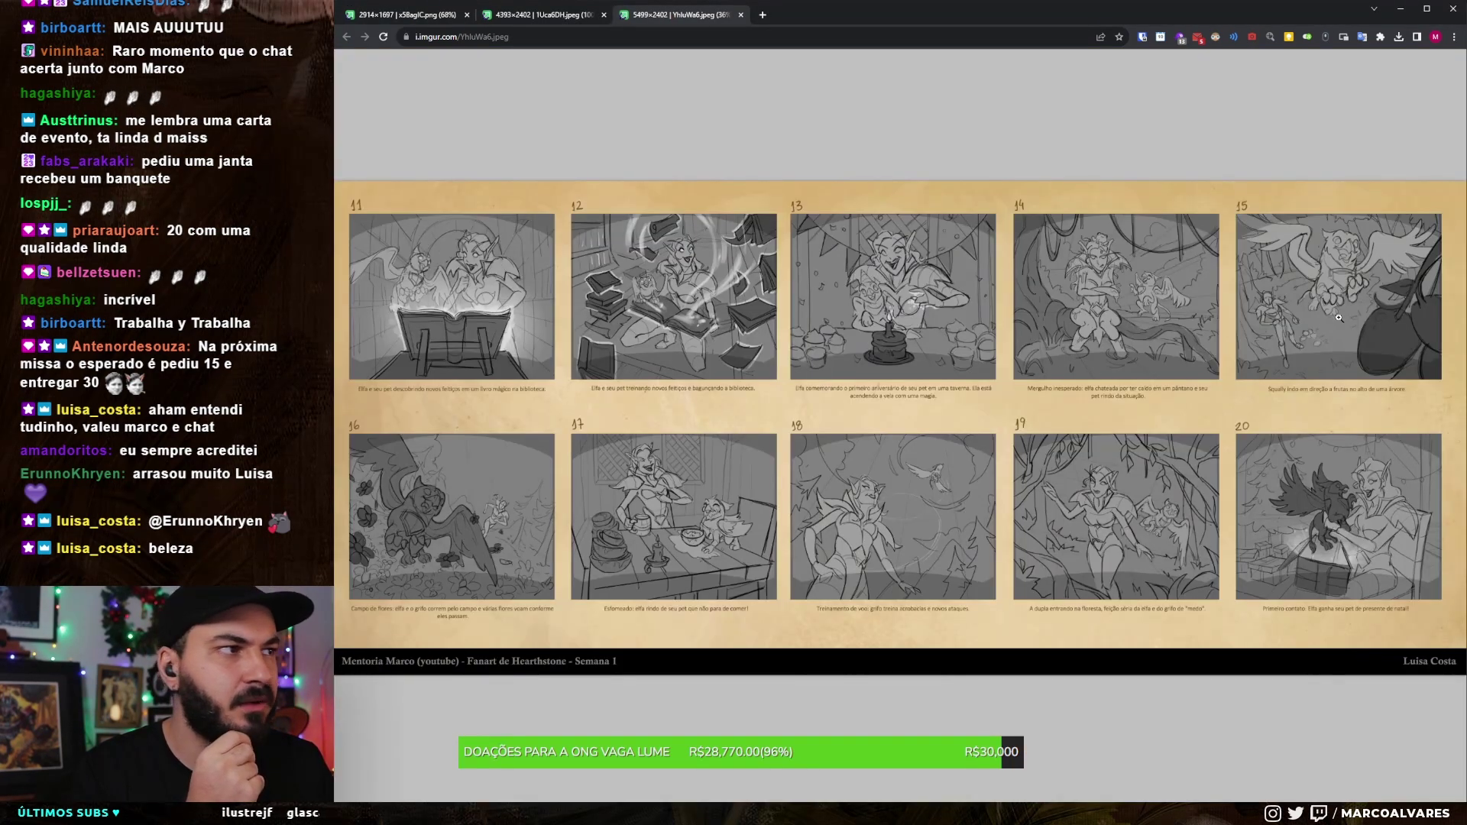
{"action": "left_click", "coordinate": [1339, 318]}
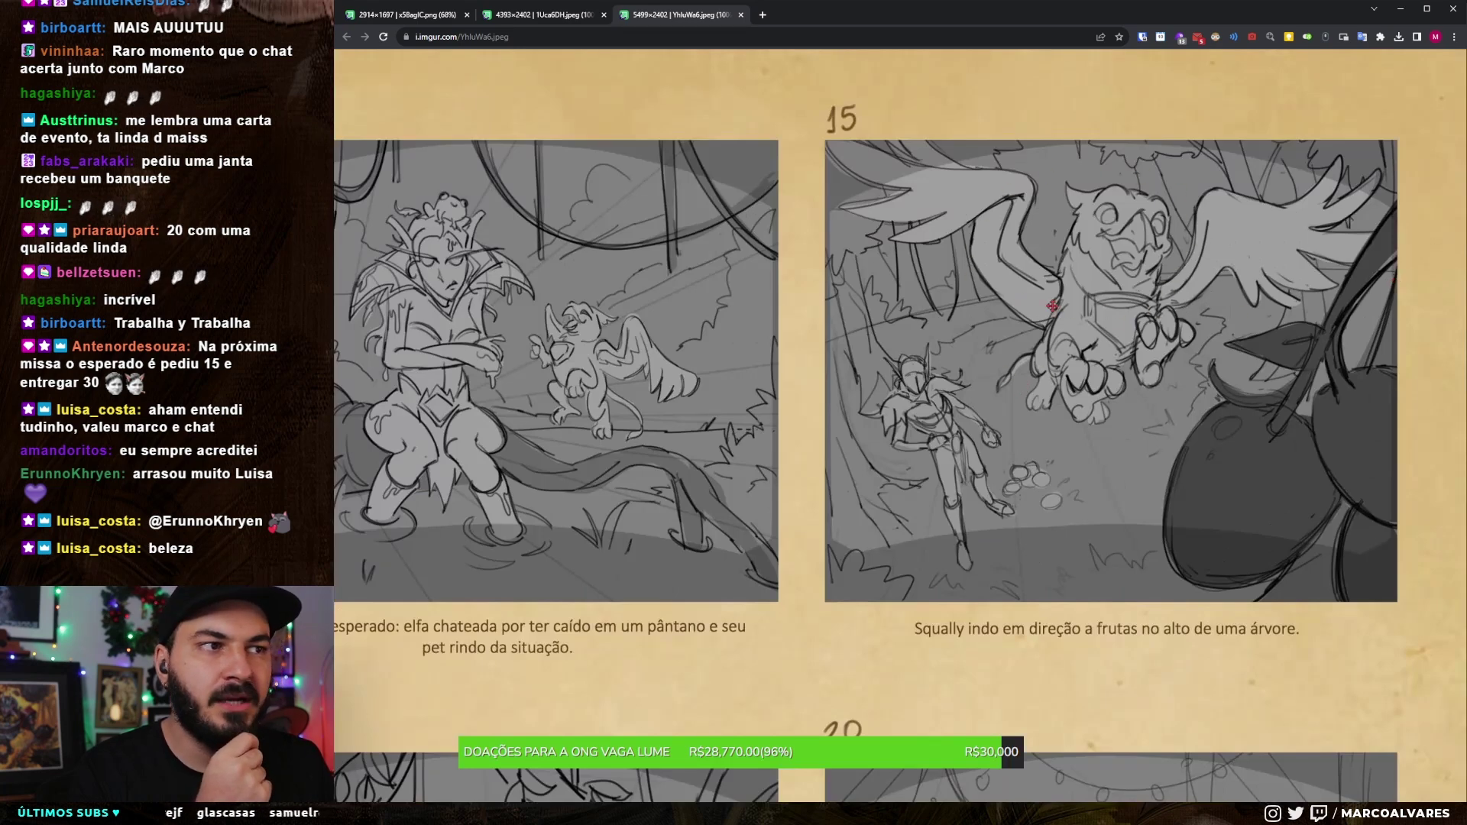
{"action": "left_click", "coordinate": [1092, 282]}
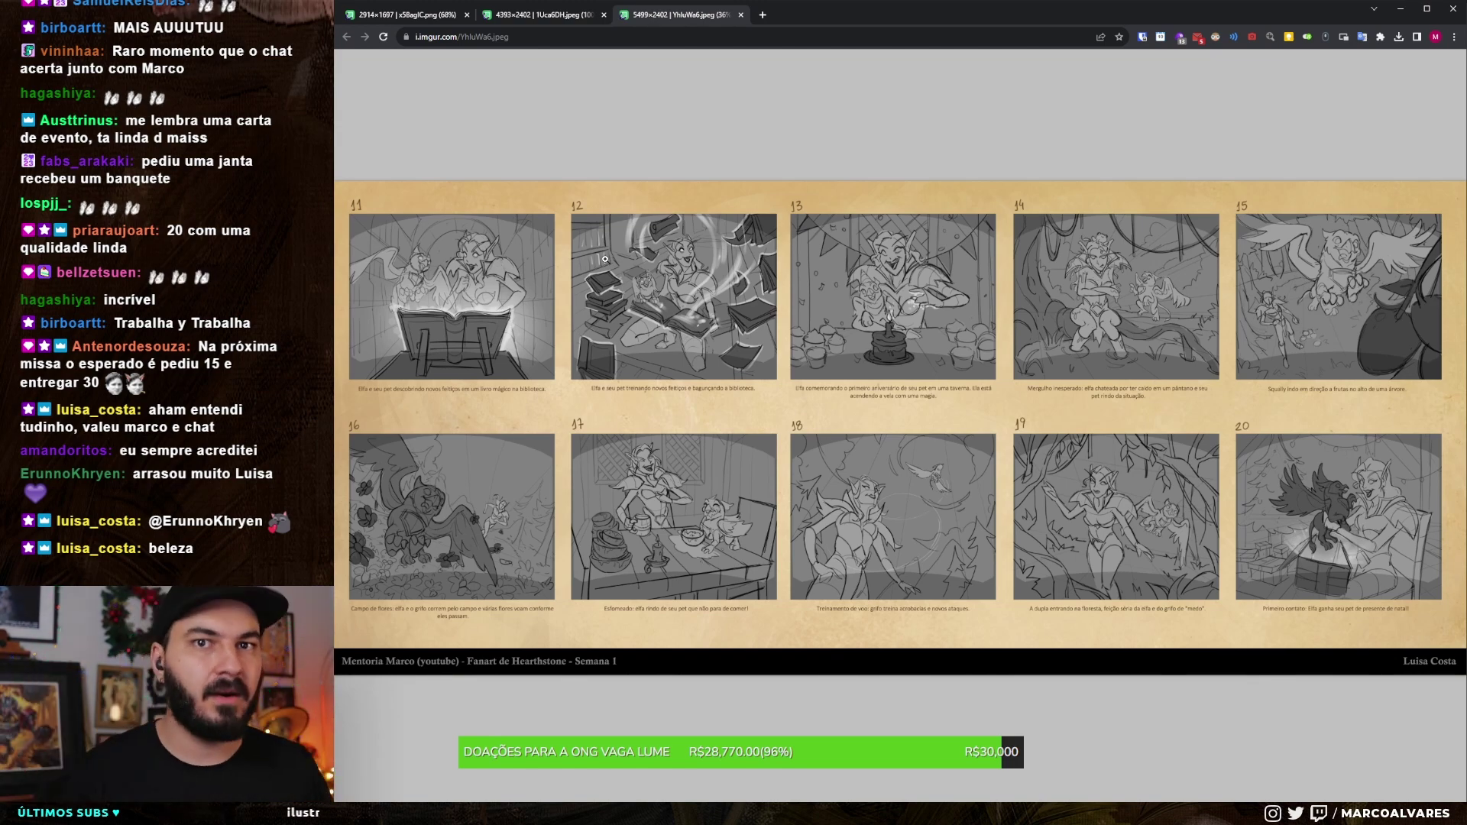
{"action": "left_click", "coordinate": [550, 15]}
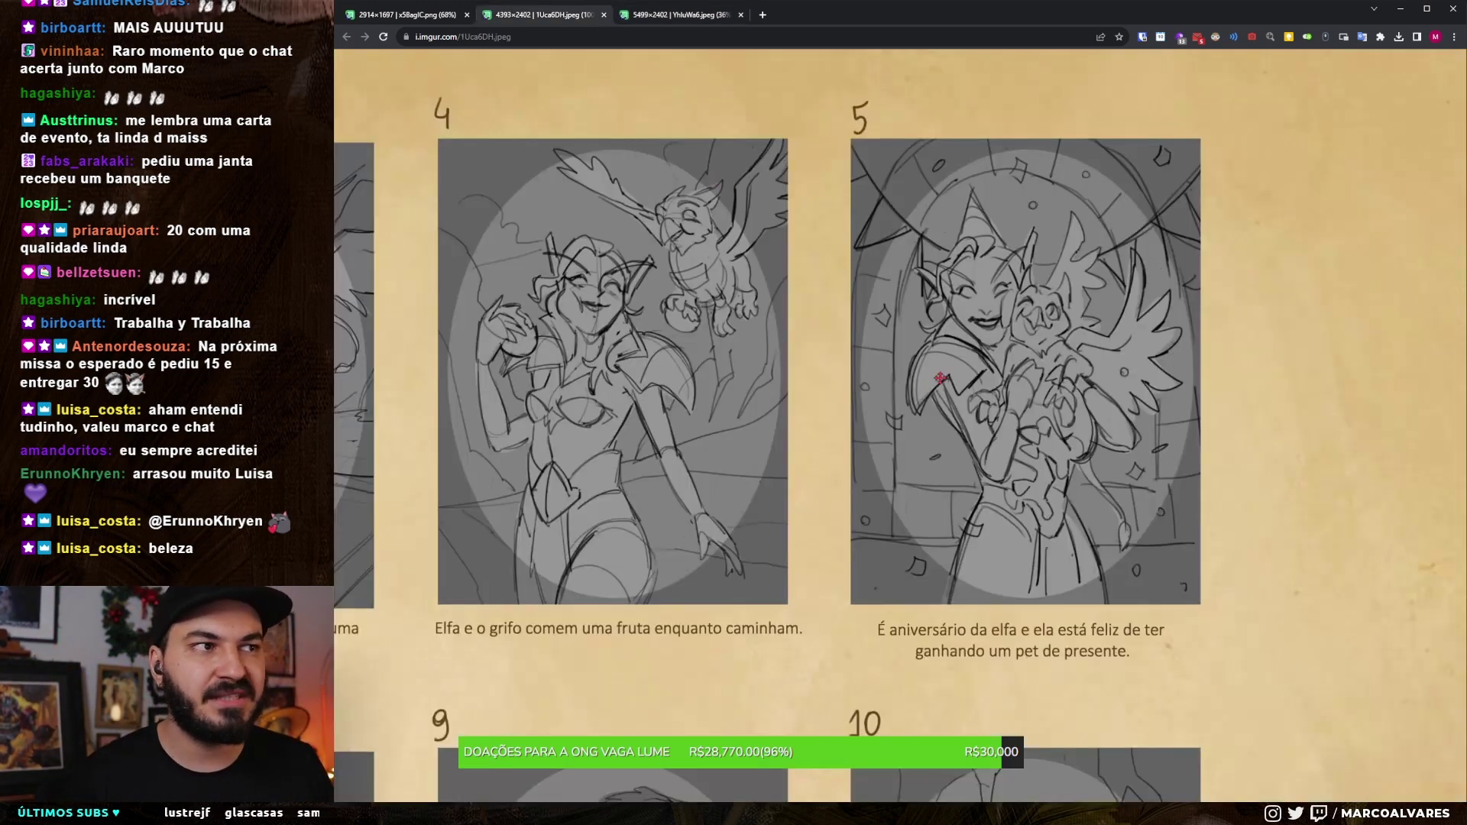